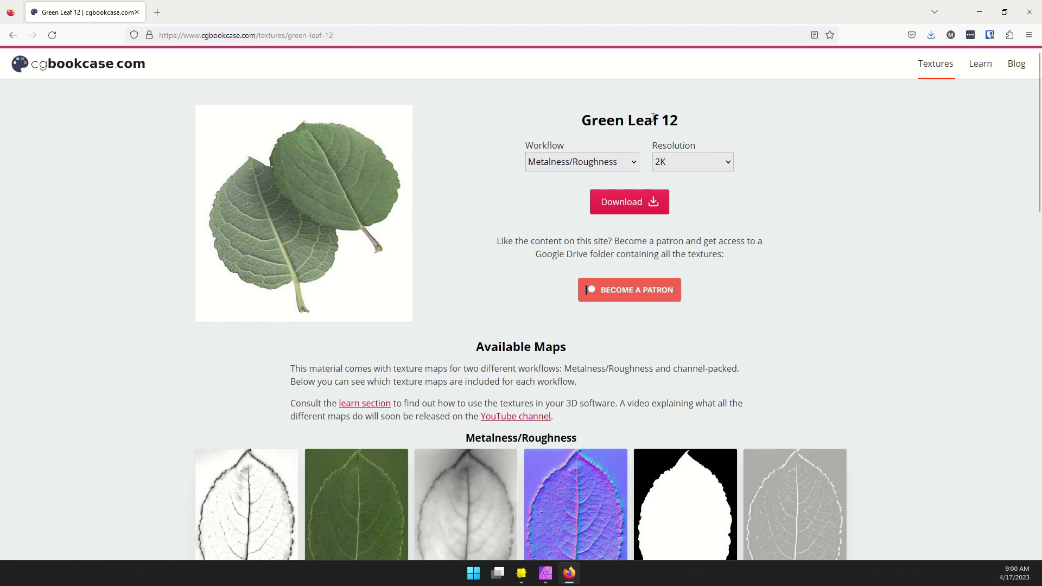
# Switch to the leaf-processed document in Affinity Photo and enable the back base colour's Opacity mask
pyautogui.scroll(-5, 441, 209)
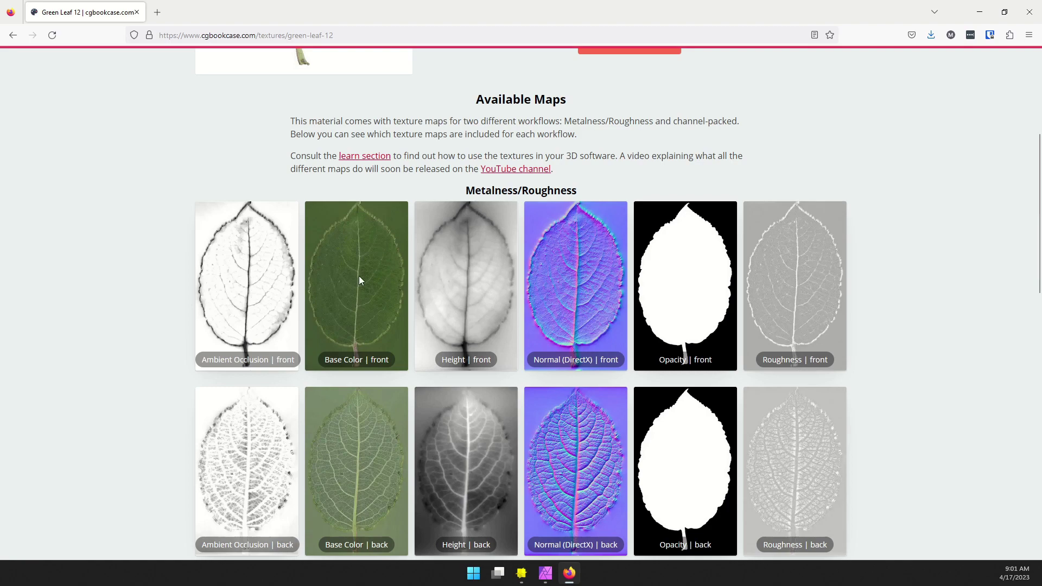
pyautogui.scroll(-3, 532, 281)
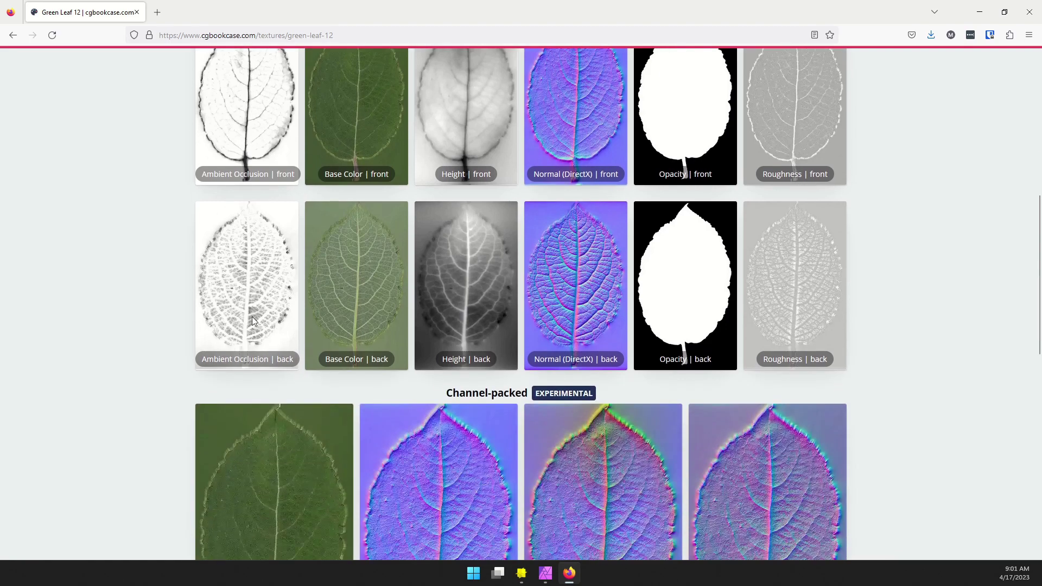
pyautogui.scroll(3, 895, 317)
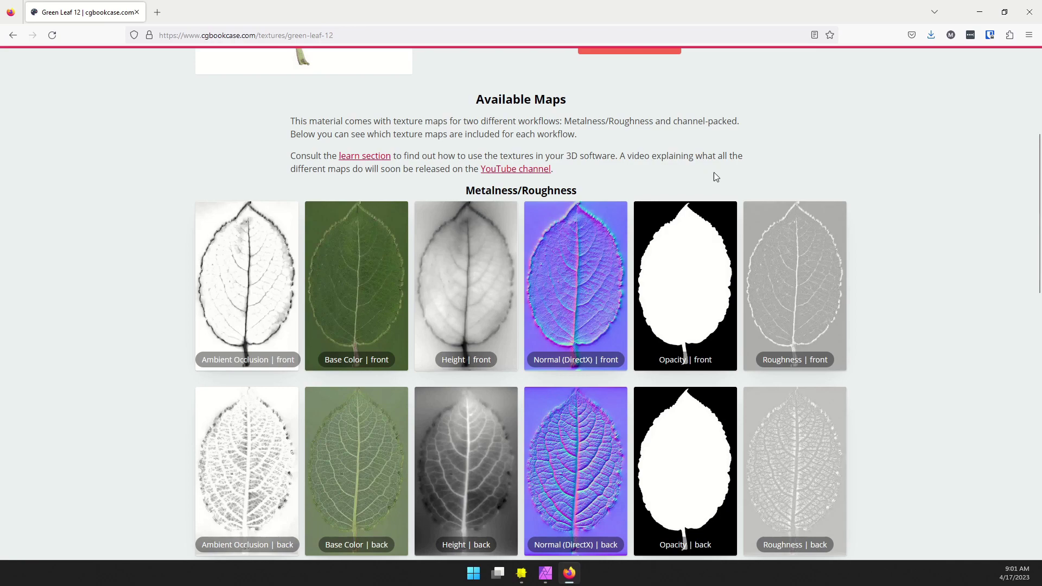
pyautogui.scroll(5, 741, 224)
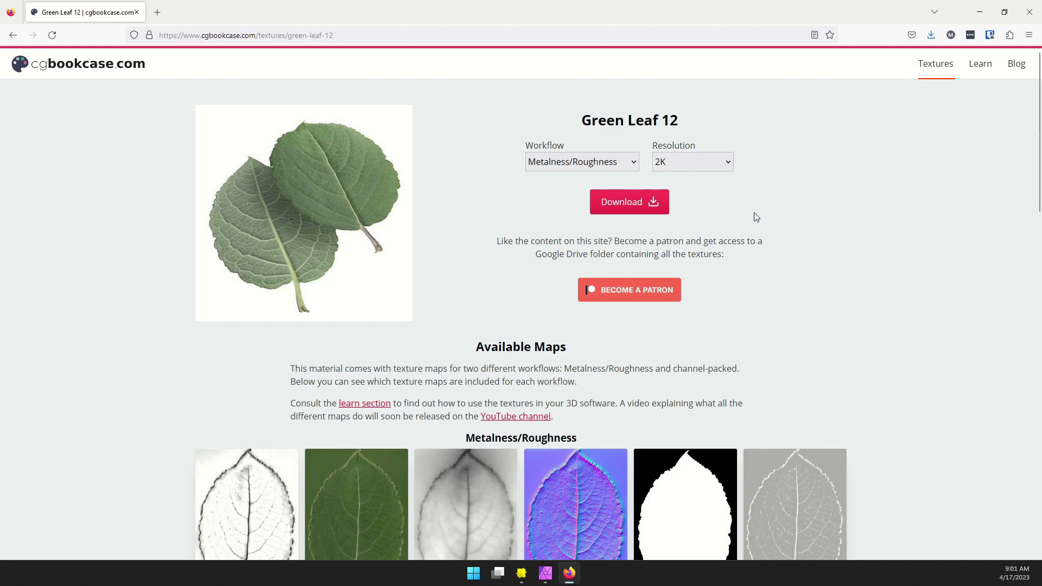
pyautogui.hotkey('alt', 'Tab')
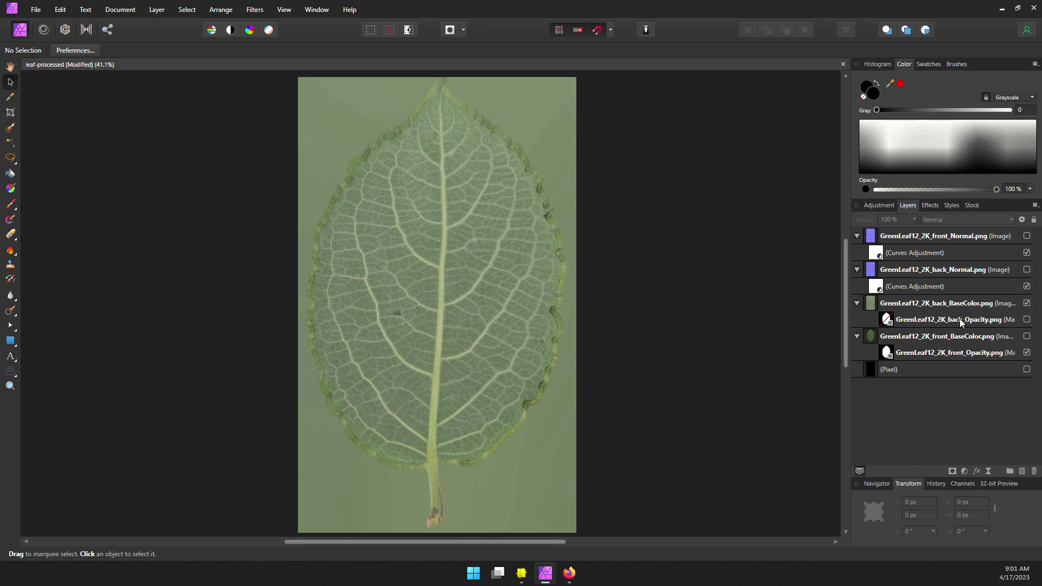
pyautogui.click(978, 323)
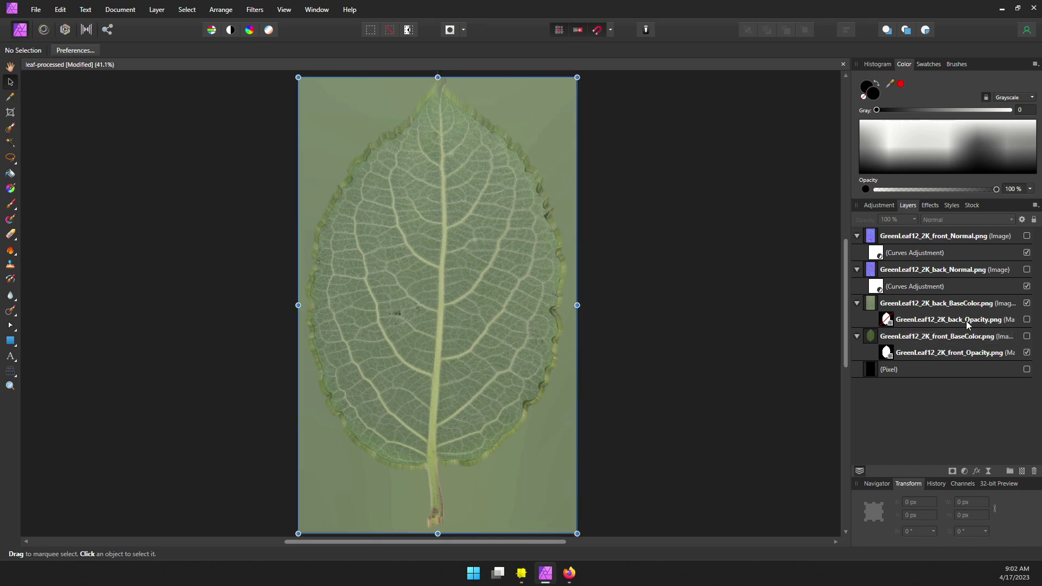
pyautogui.click(1027, 319)
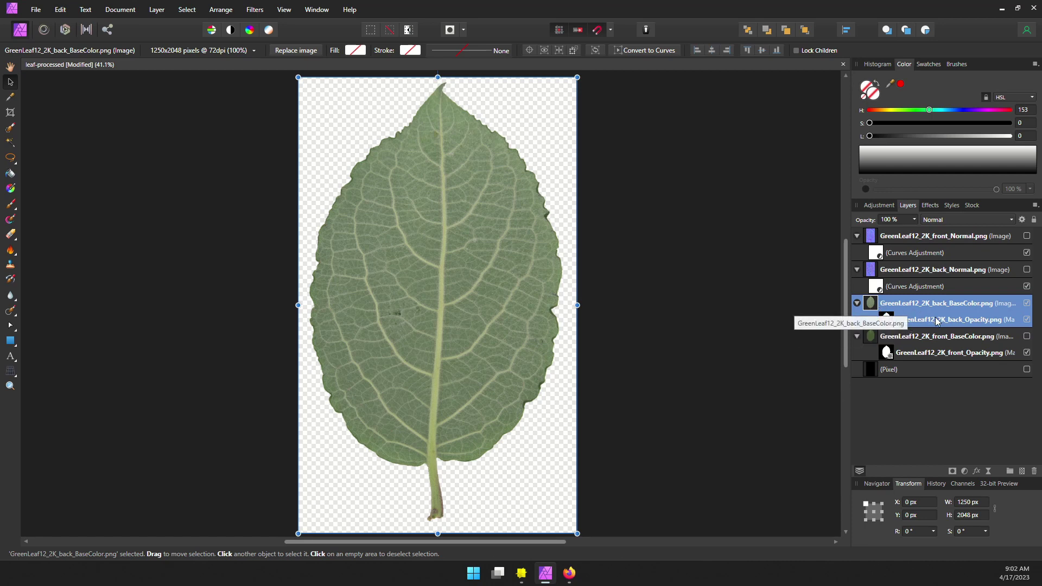
# Rasterize the back opacity layer into a mask with Layer > Rasterize to Mask
pyautogui.click(887, 321)
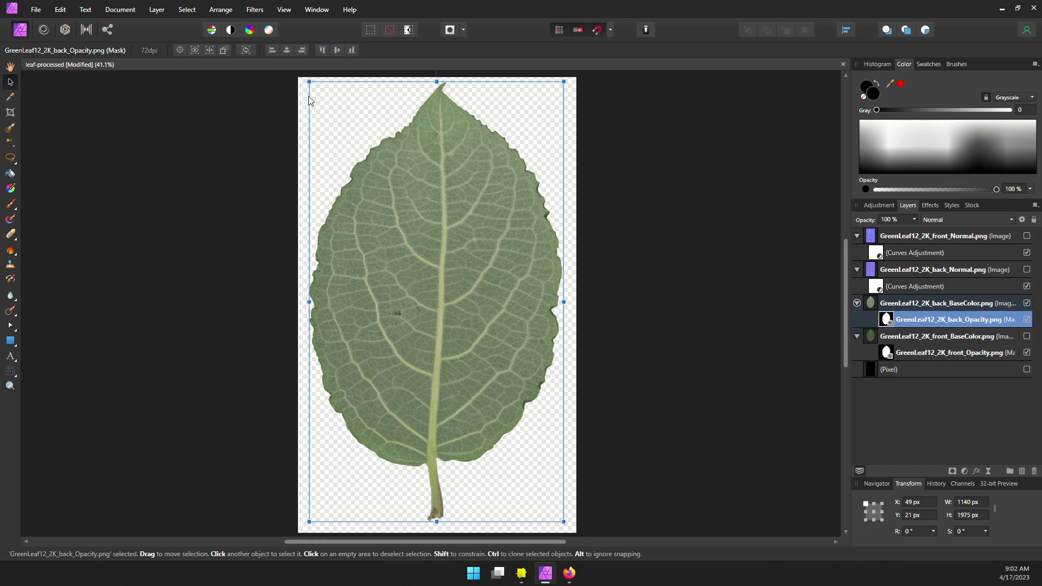
pyautogui.click(157, 10)
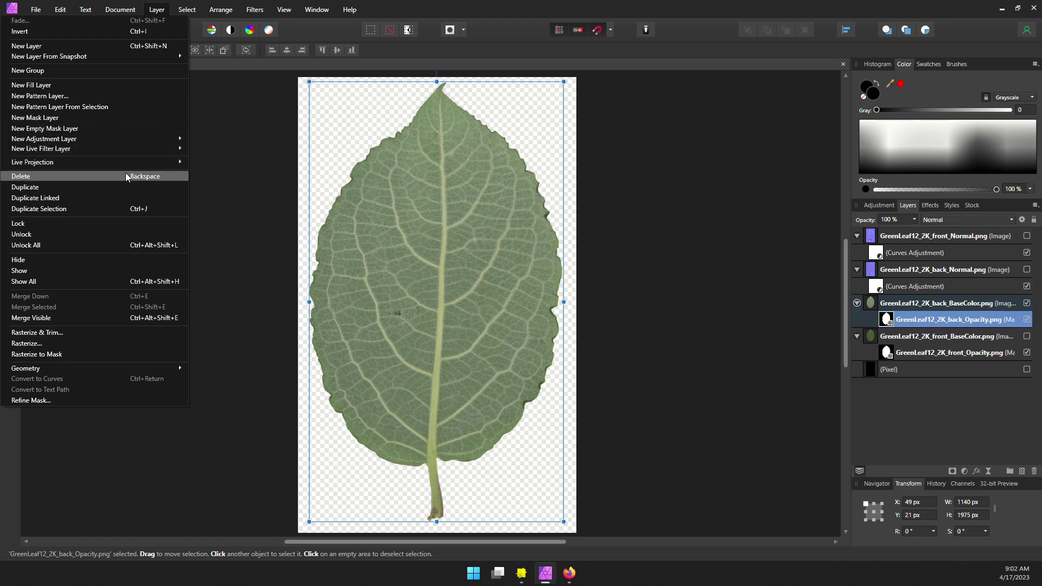
pyautogui.click(75, 354)
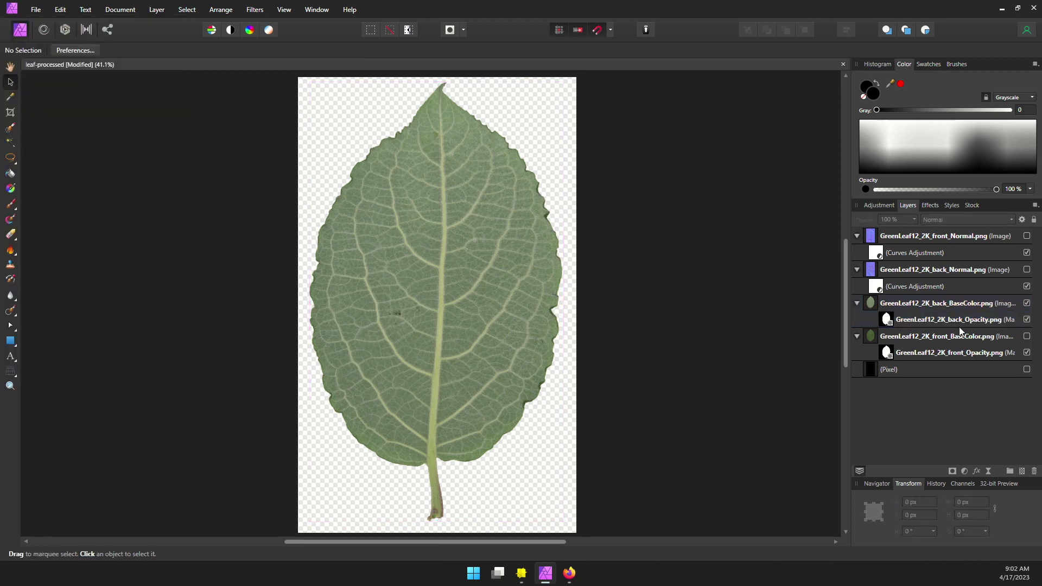
# Toggle the base colour layers' visibility so only the front normal map is displayed
pyautogui.click(1027, 303)
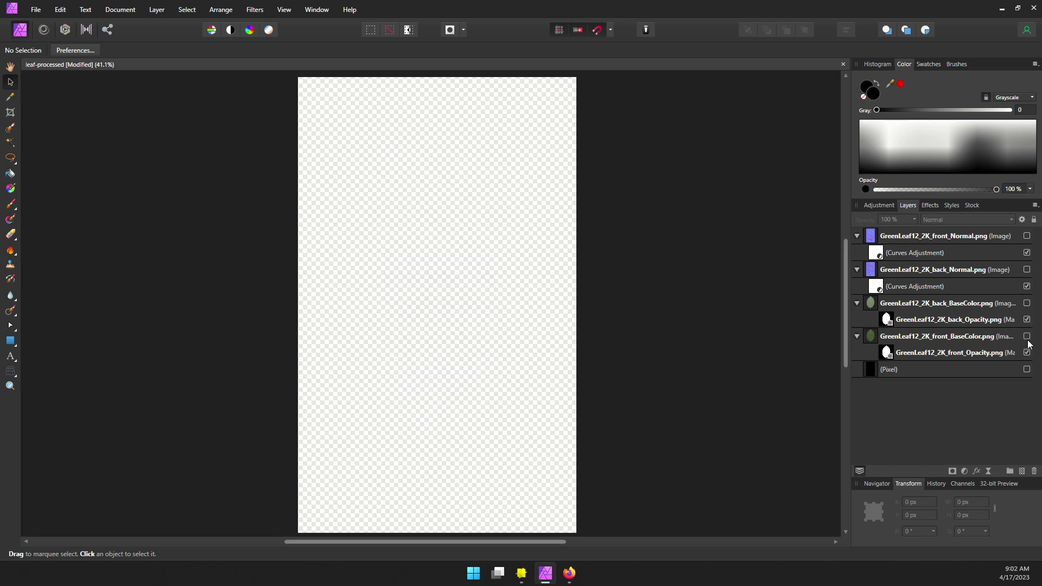
pyautogui.click(1027, 336)
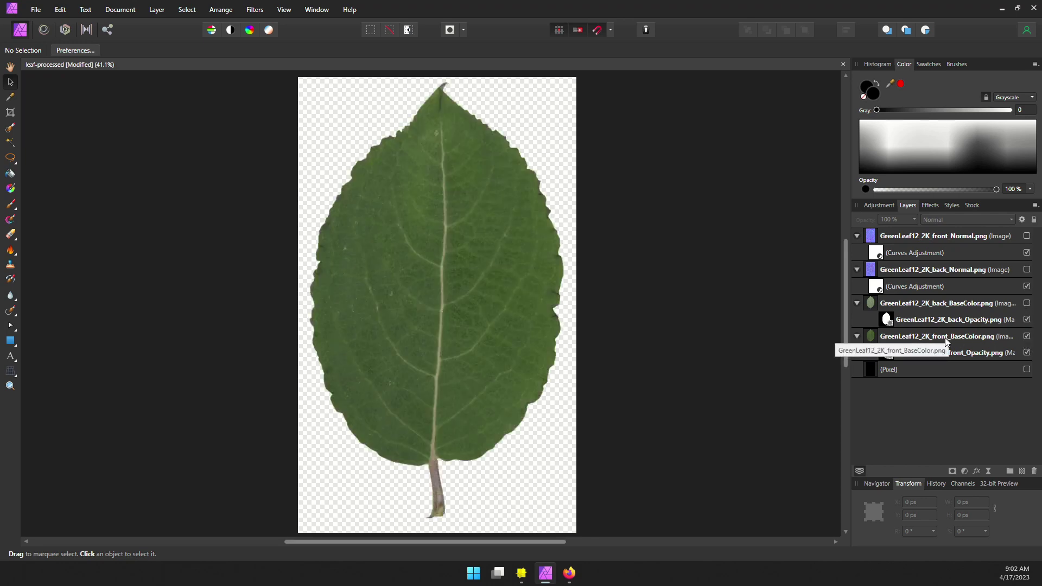
pyautogui.click(1027, 303)
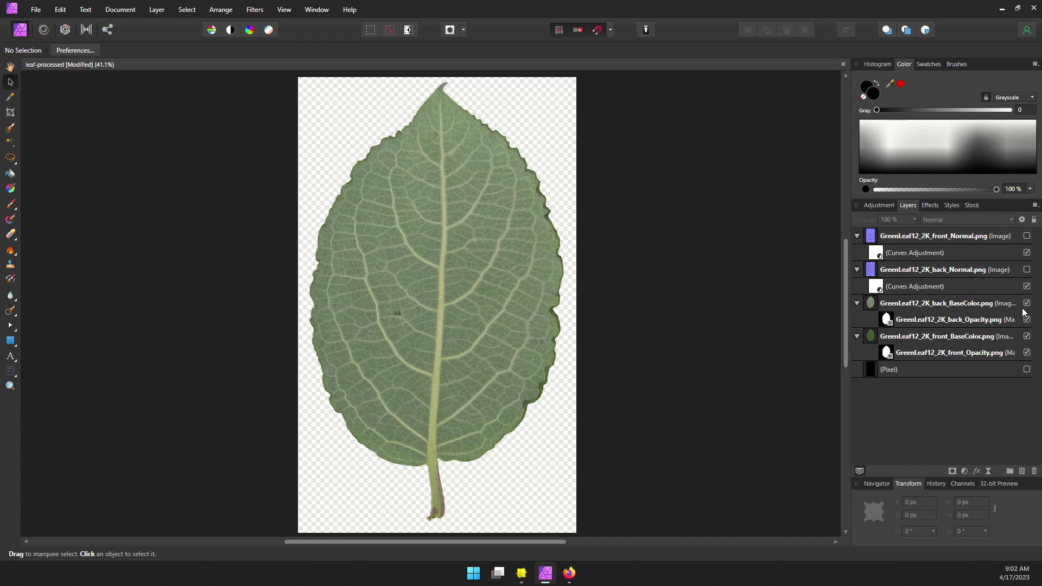
pyautogui.keyDown('alt'); pyautogui.click(1027, 236); pyautogui.keyUp('alt')
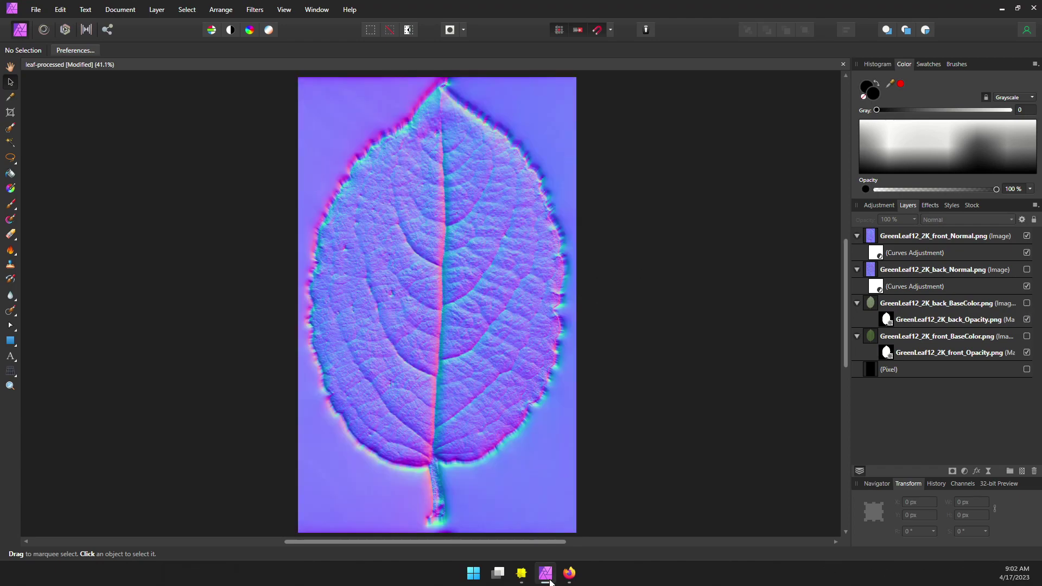
# Return to the Green Leaf 12 page in Firefox, scrolled to the front and back Metalness/Roughness maps
pyautogui.click(569, 573)
pyautogui.scroll(-2, 541, 273)
pyautogui.scroll(-4, 564, 288)
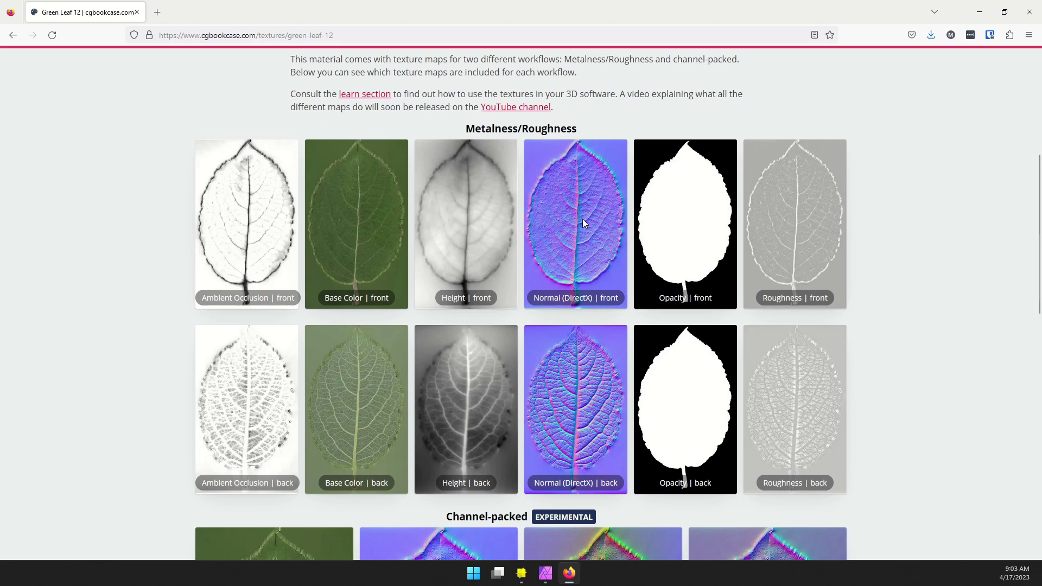
pyautogui.hotkey('alt', 'Tab')
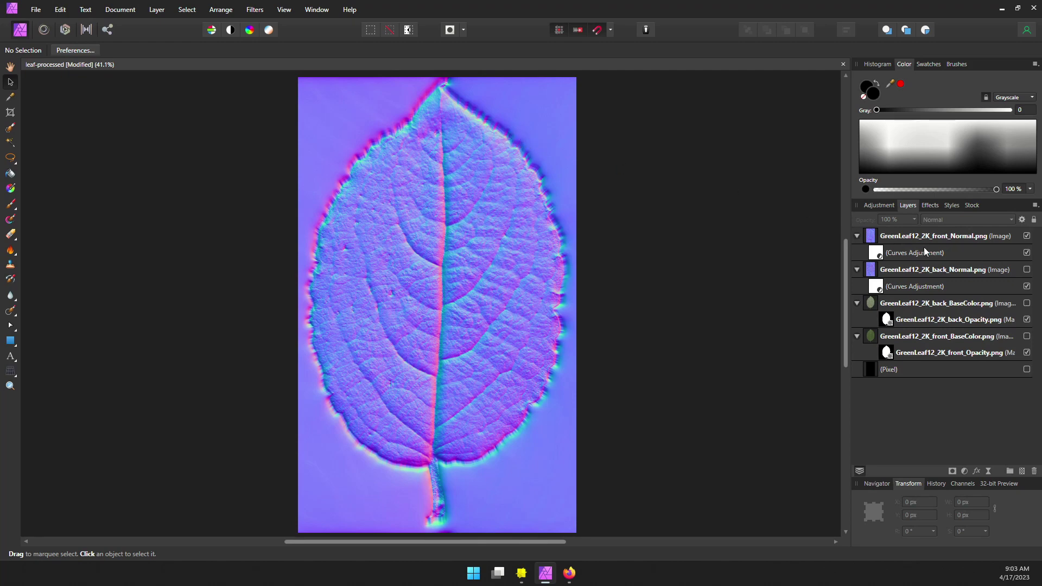
pyautogui.click(910, 252)
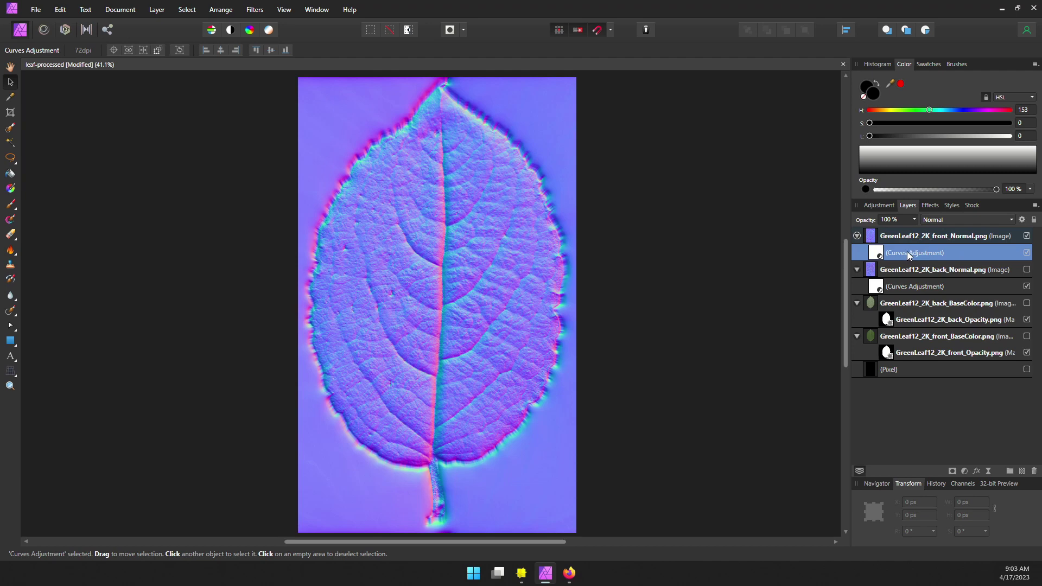
pyautogui.doubleClick(877, 254)
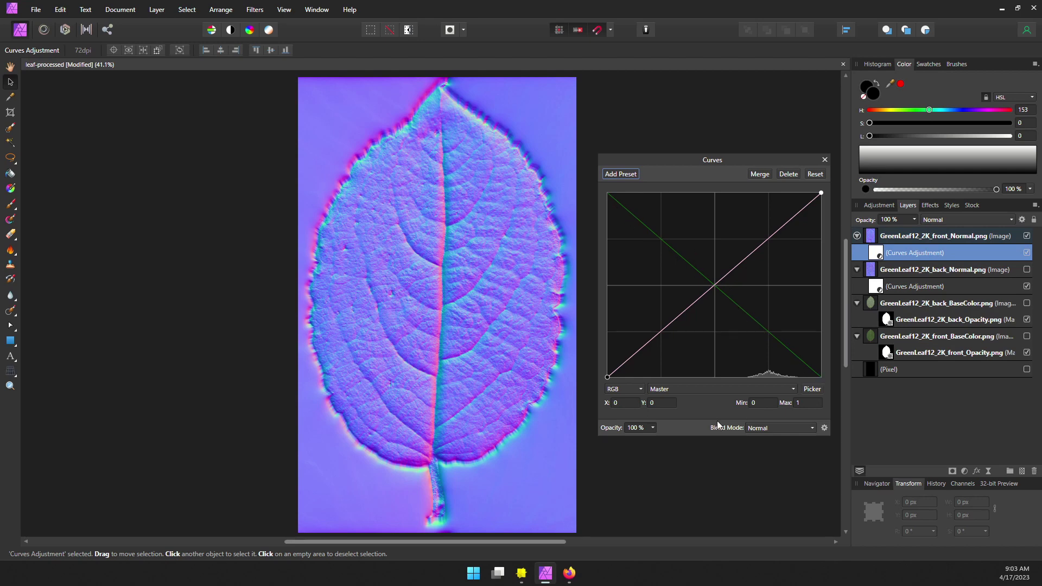
pyautogui.click(685, 390)
pyautogui.click(670, 413)
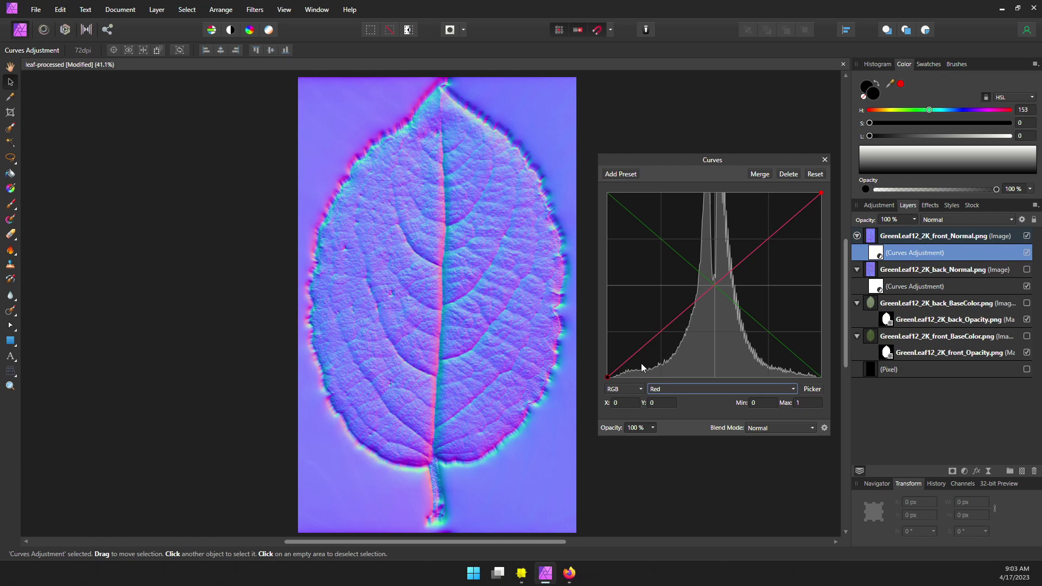
pyautogui.moveTo(822, 194); pyautogui.dragTo(824, 390)
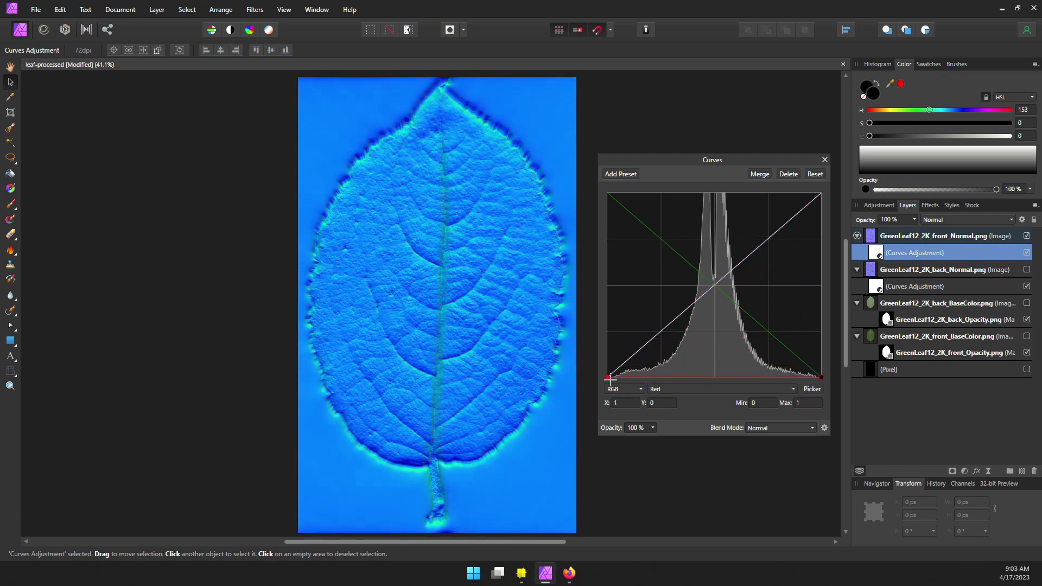
pyautogui.moveTo(607, 377)
pyautogui.mouseDown()
pyautogui.moveTo(600, 180)
pyautogui.moveTo(603, 388)
pyautogui.mouseUp()
pyautogui.moveTo(821, 377); pyautogui.dragTo(833, 181)
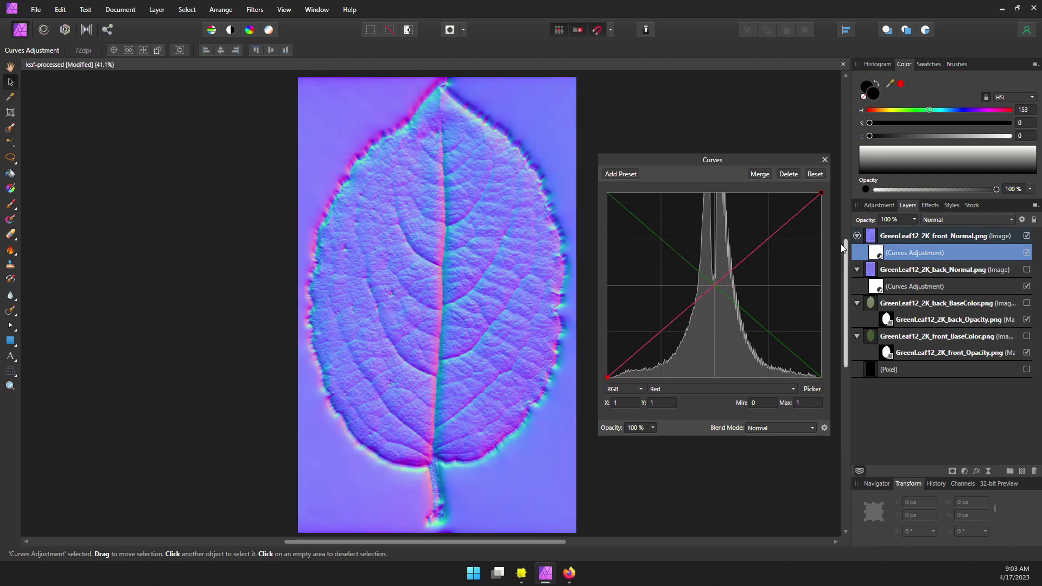
pyautogui.click(825, 161)
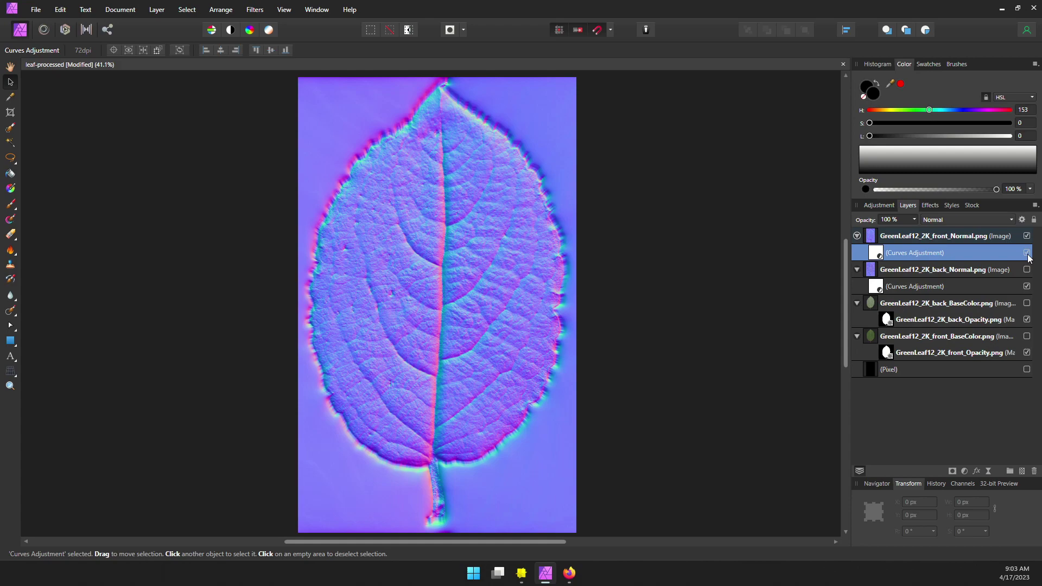
pyautogui.click(1027, 253)
pyautogui.click(1026, 253)
pyautogui.click(1028, 254)
# Bring Firefox back and scroll up to the Green Leaf 12 Available Maps thumbnails
pyautogui.hotkey('alt', 'Tab')
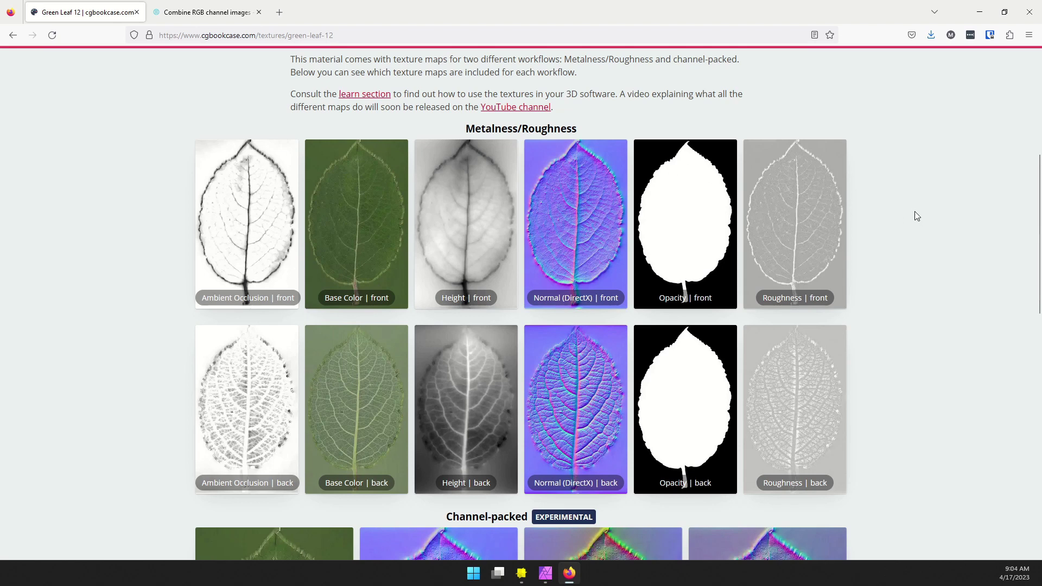
pyautogui.scroll(1, 402, 272)
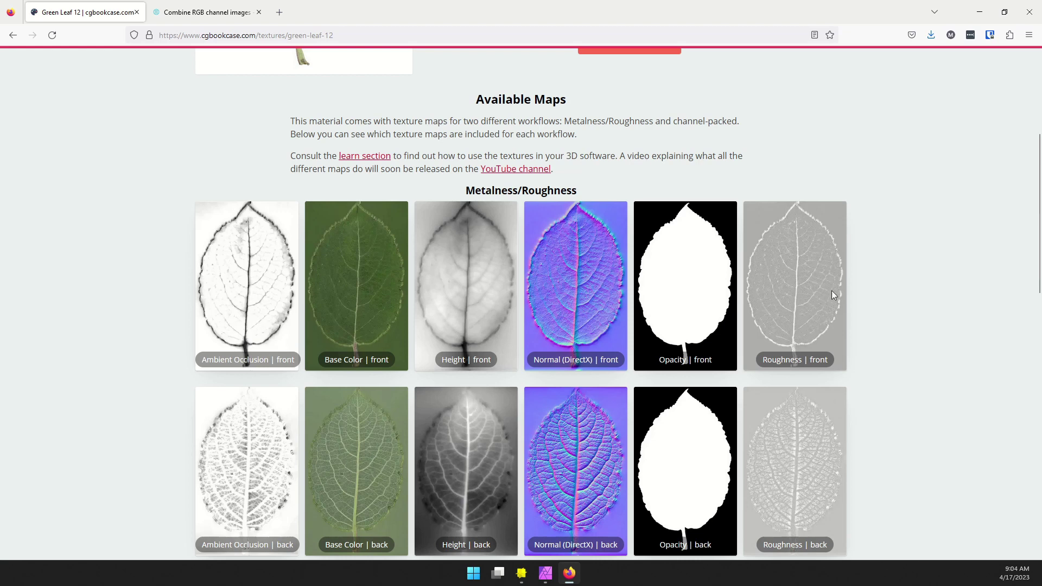
# Combine the black, grey and blue-channel images on the Combine RGB channel images page
pyautogui.click(226, 13)
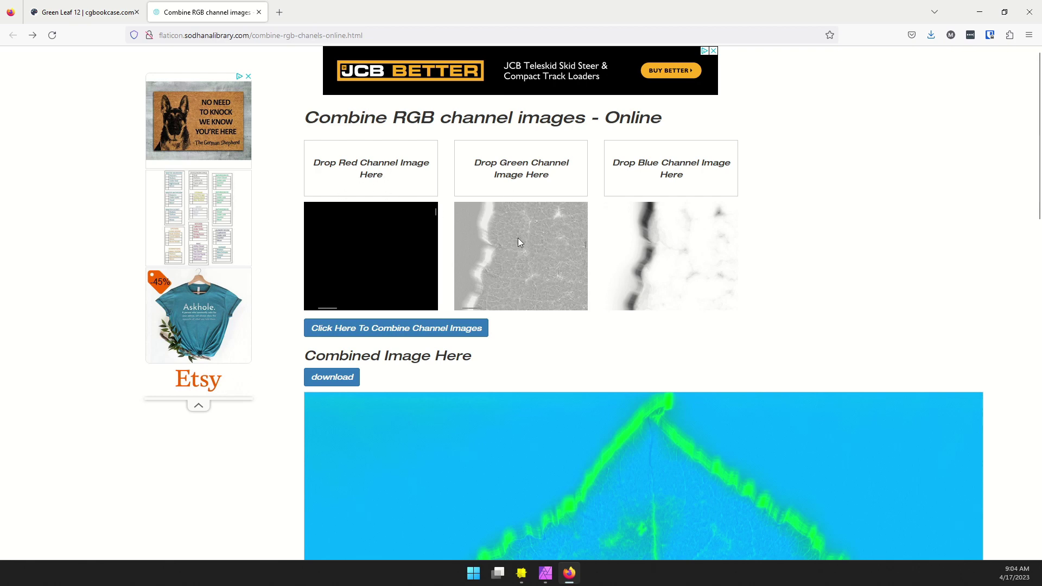
pyautogui.scroll(-5, 568, 250)
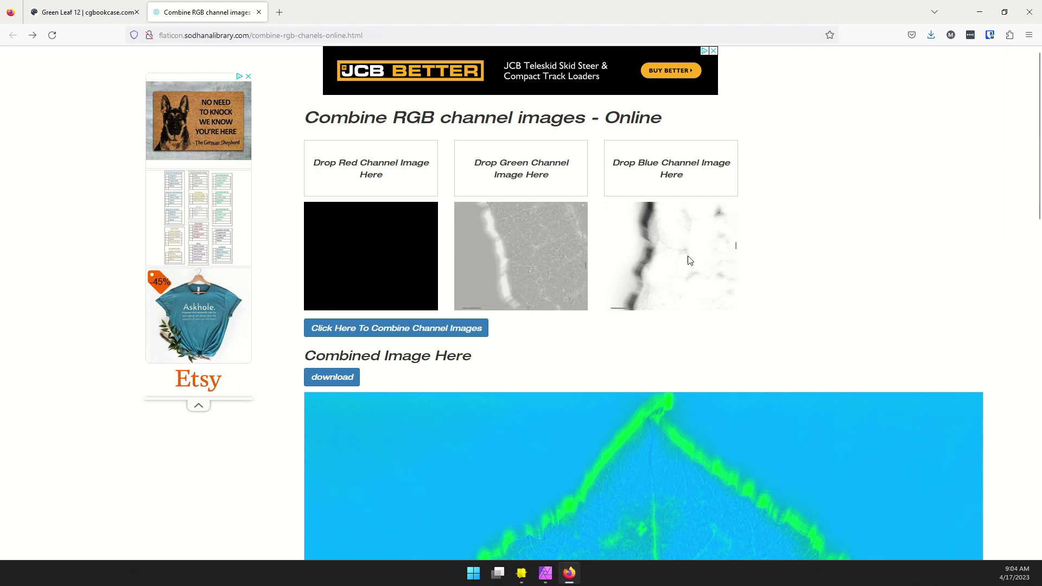
pyautogui.scroll(-5, 688, 250)
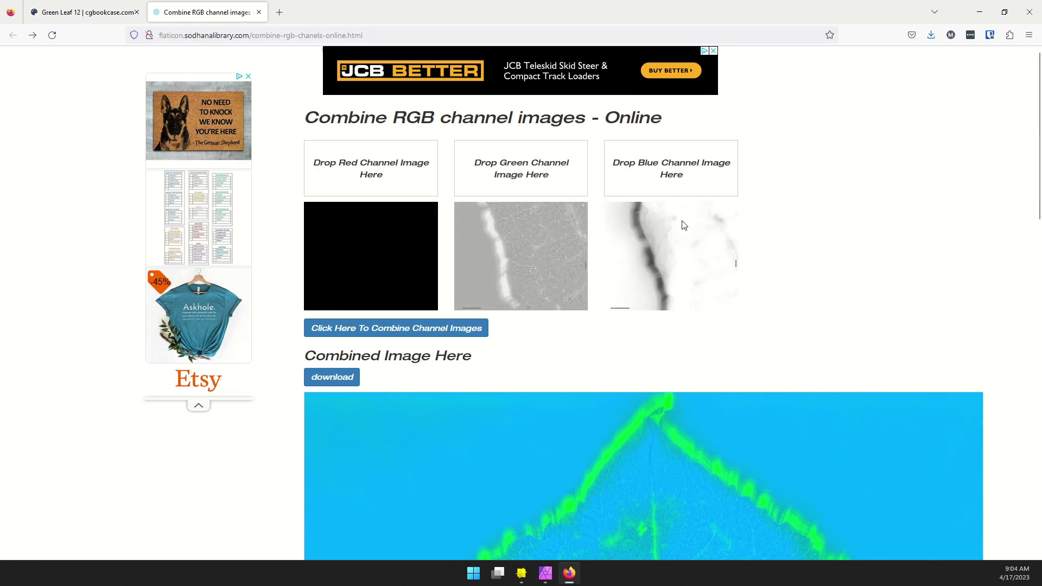
pyautogui.click(414, 330)
# Check the cyan-and-green combined image, then import the leaf texture files into Lens Studio
pyautogui.scroll(-6, 592, 367)
pyautogui.scroll(-4, 643, 353)
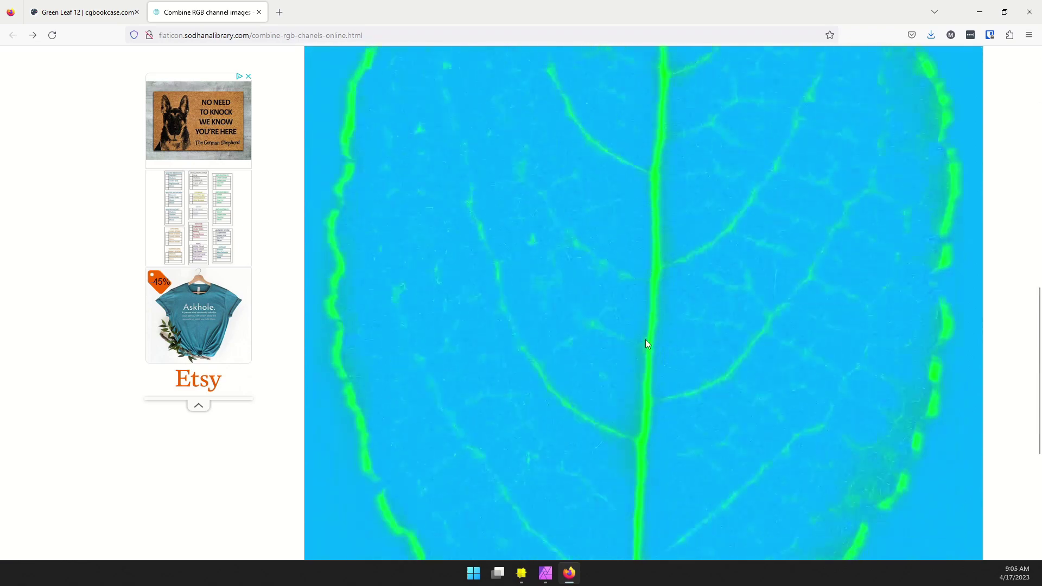
pyautogui.scroll(7, 657, 330)
pyautogui.scroll(3, 660, 333)
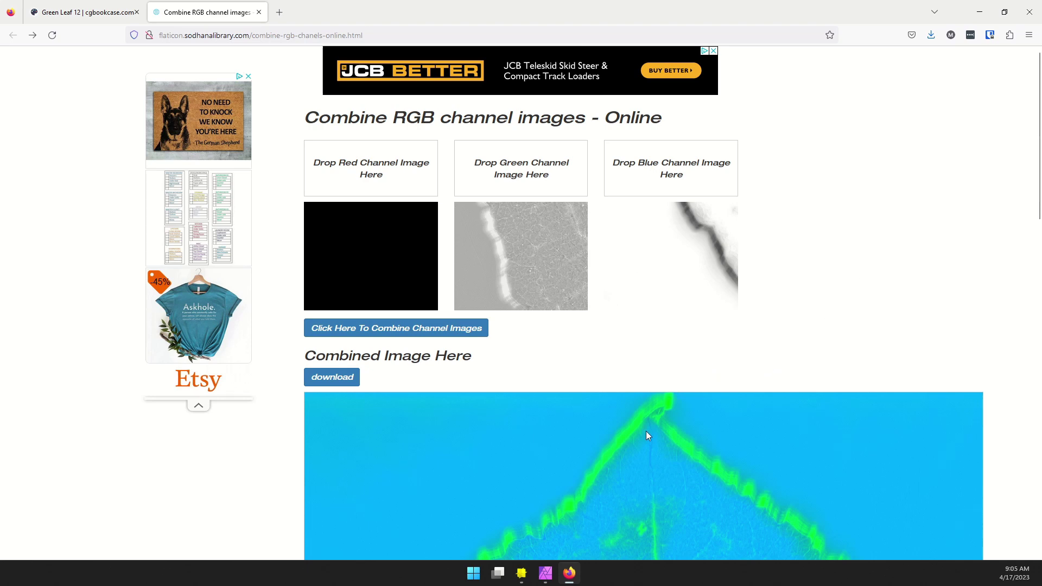
pyautogui.moveTo(601, 435); pyautogui.dragTo(95, 432)
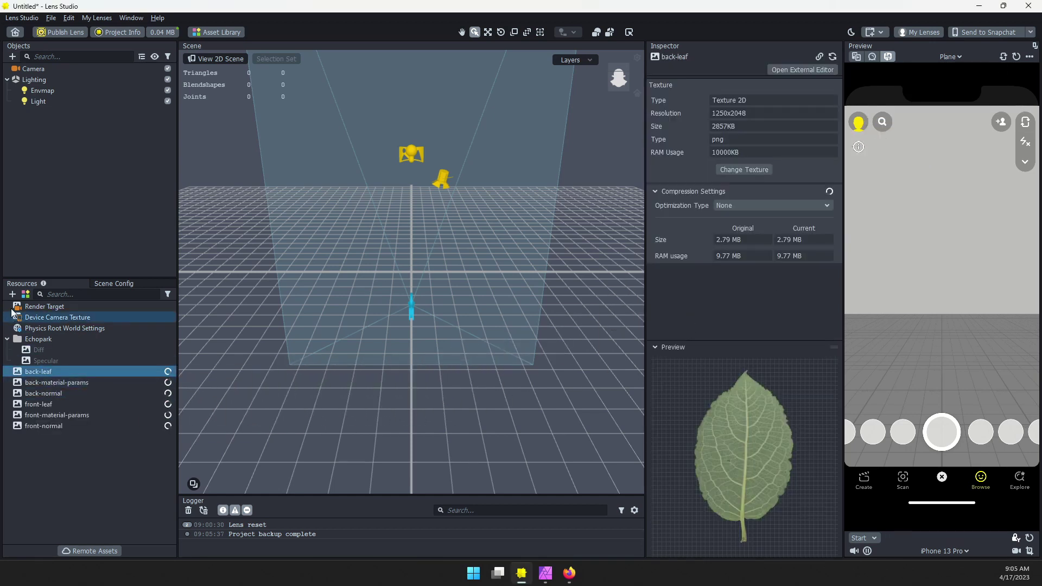
# Add an Empty Material to the Lens Studio resources
pyautogui.click(12, 294)
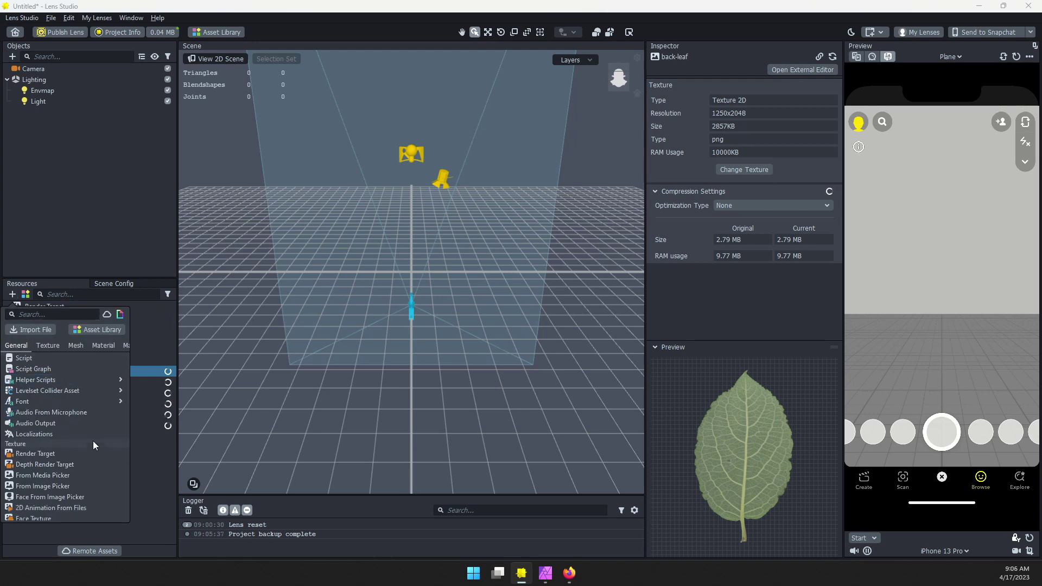
pyautogui.scroll(-10, 92, 441)
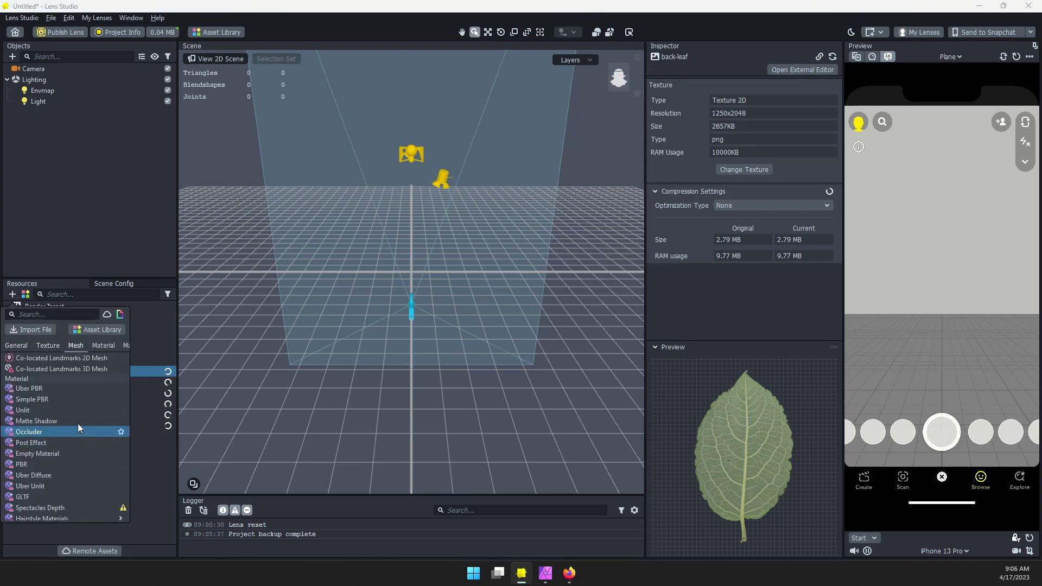
pyautogui.press('Escape')
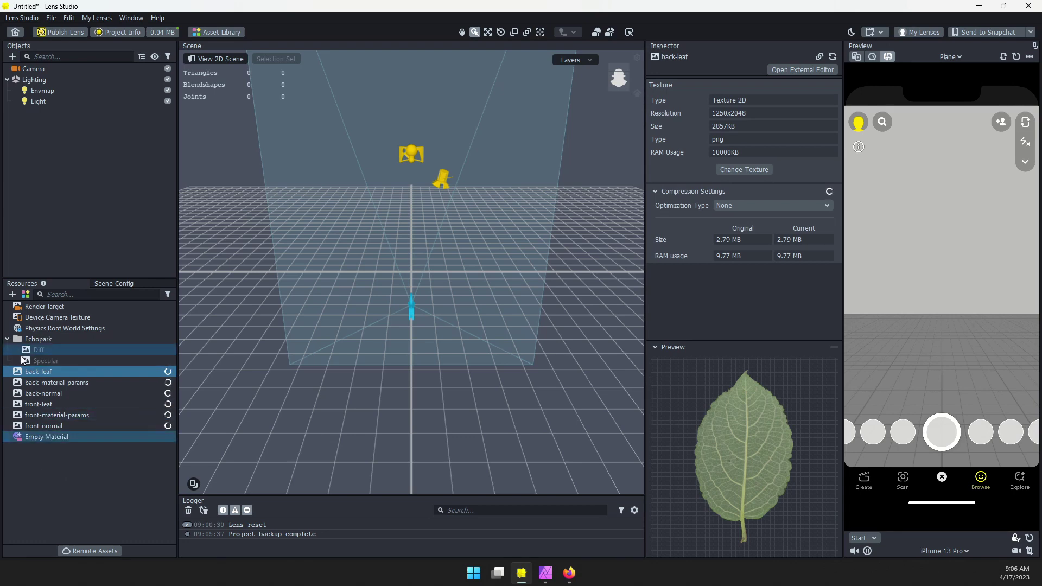
pyautogui.click(12, 294)
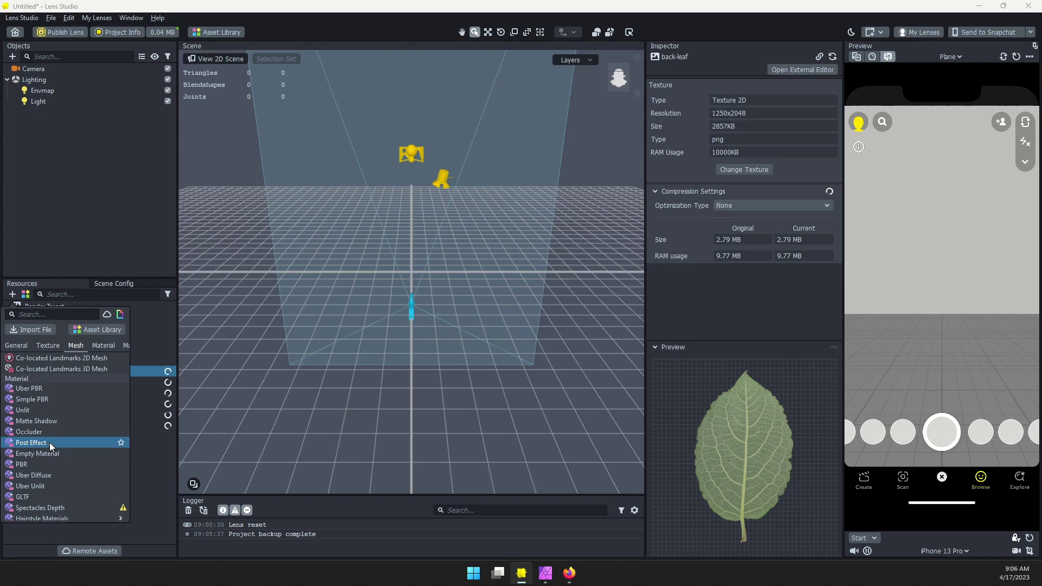
pyautogui.click(142, 461)
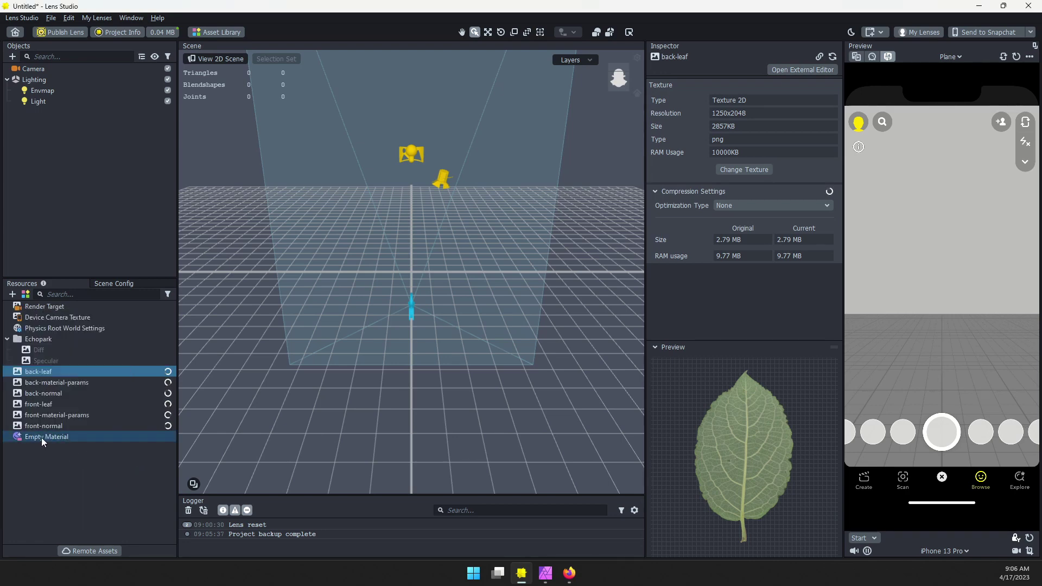
# Rename the Empty Material to 'Leaf Material'
pyautogui.rightClick(42, 438)
pyautogui.click(59, 445)
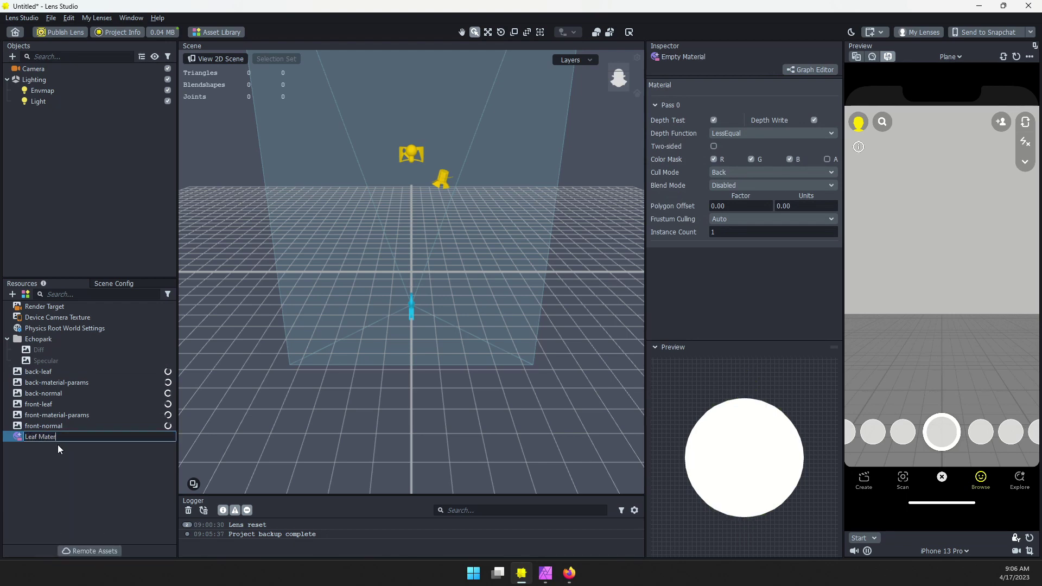
pyautogui.write('Leaf Material')
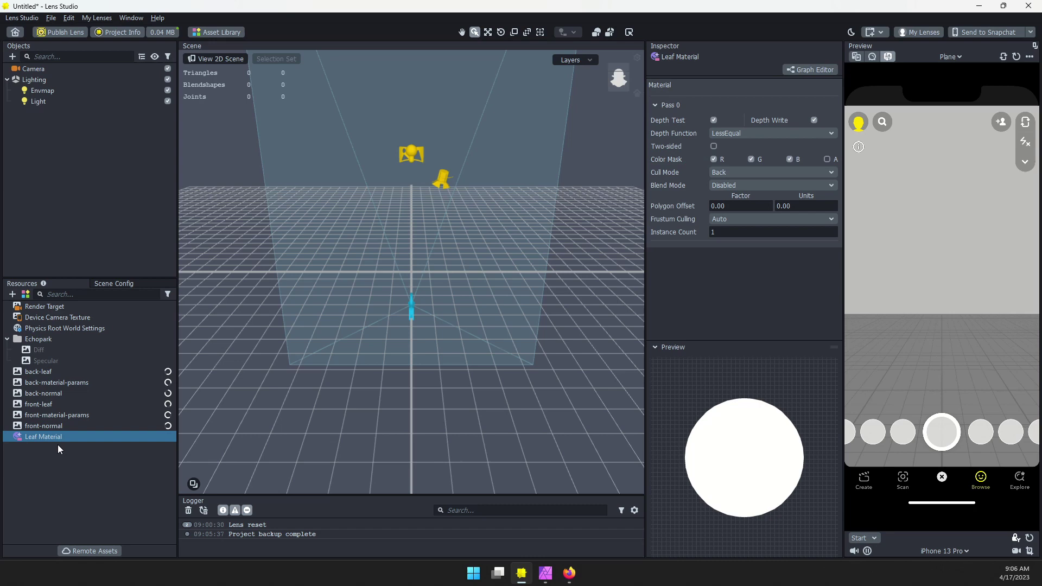
pyautogui.press('Return')
# Add a Plane to the scene and scale its X to 0.695
pyautogui.click(12, 56)
pyautogui.scroll(-10, 80, 157)
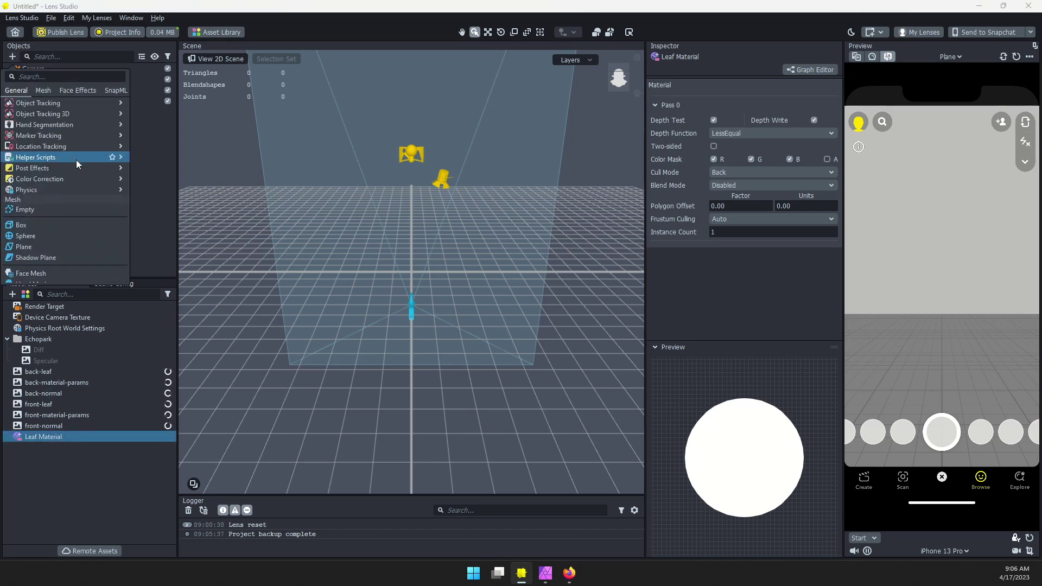
pyautogui.click(47, 213)
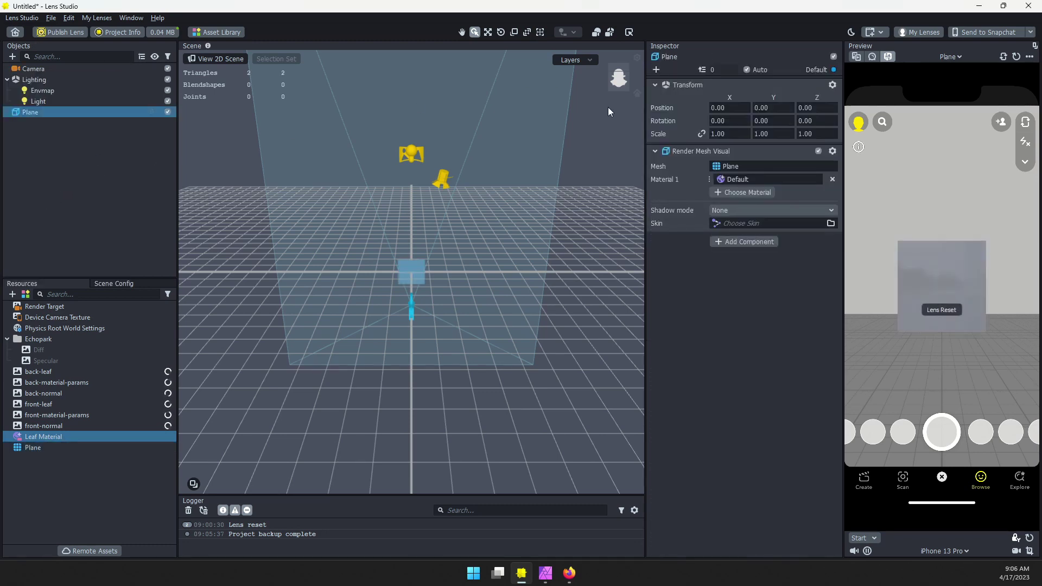
pyautogui.click(514, 32)
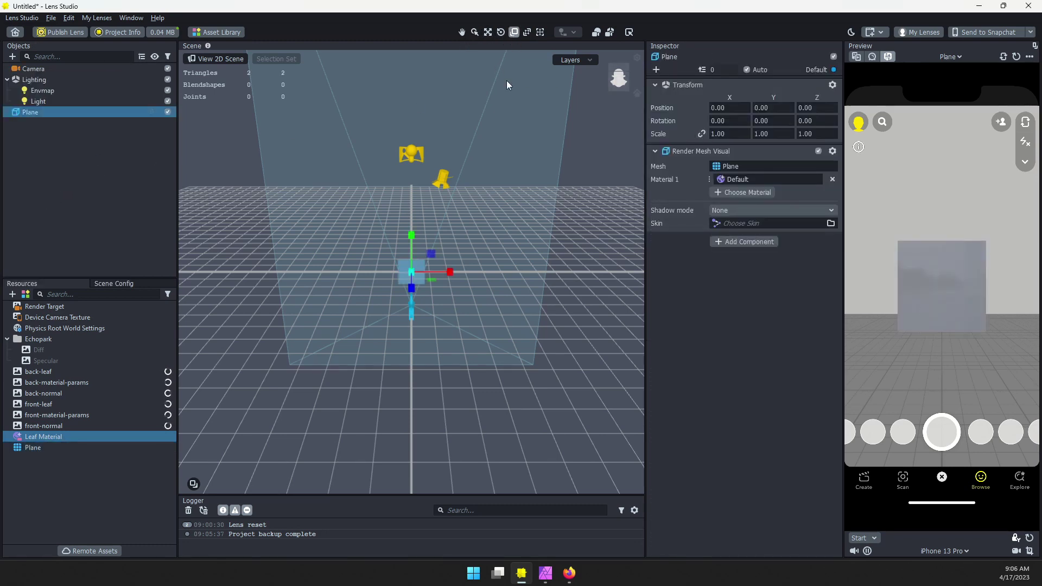
pyautogui.moveTo(451, 277); pyautogui.dragTo(412, 307)
pyautogui.click(488, 32)
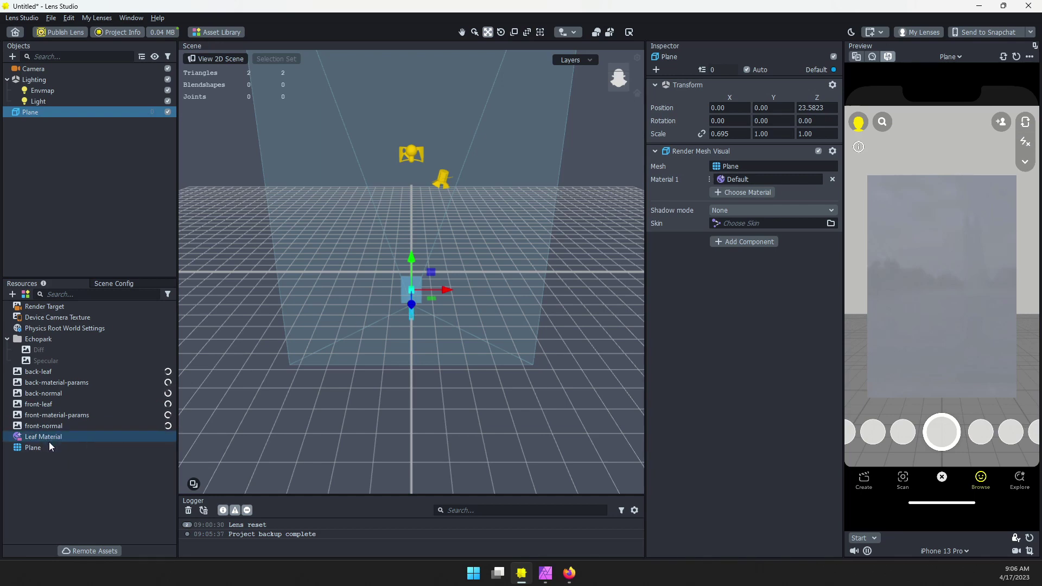
# Assign Leaf Material to the plane and open its graph in the Graph Editor
pyautogui.moveTo(48, 437); pyautogui.dragTo(624, 241)
pyautogui.moveTo(737, 173); pyautogui.dragTo(742, 181)
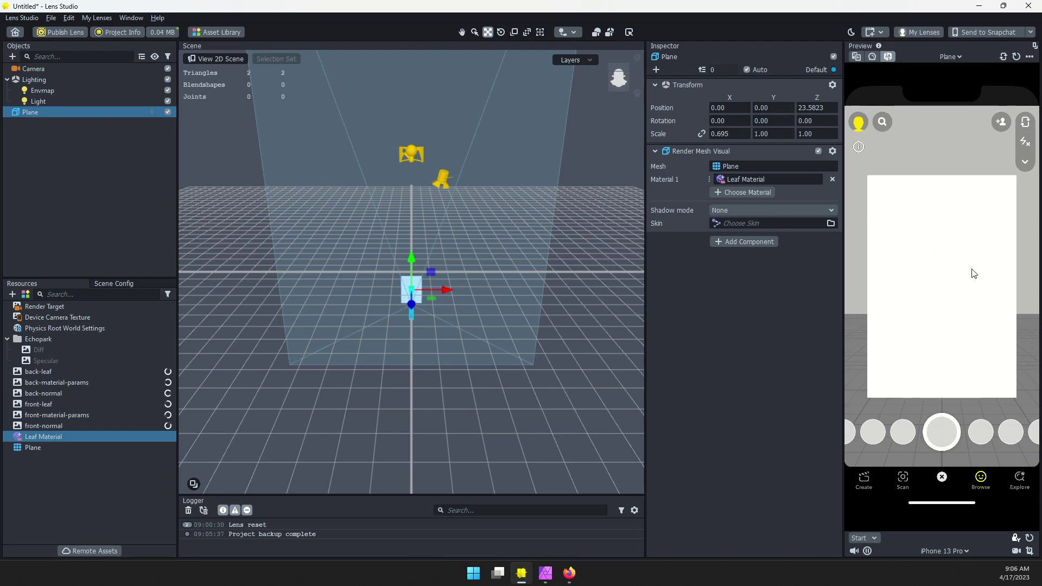
pyautogui.click(48, 436)
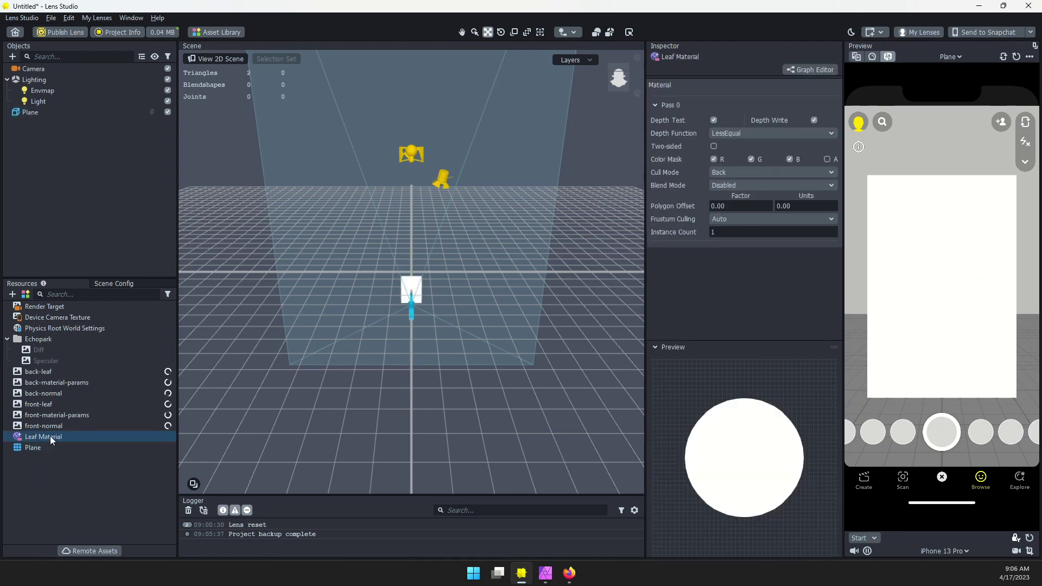
pyautogui.click(807, 71)
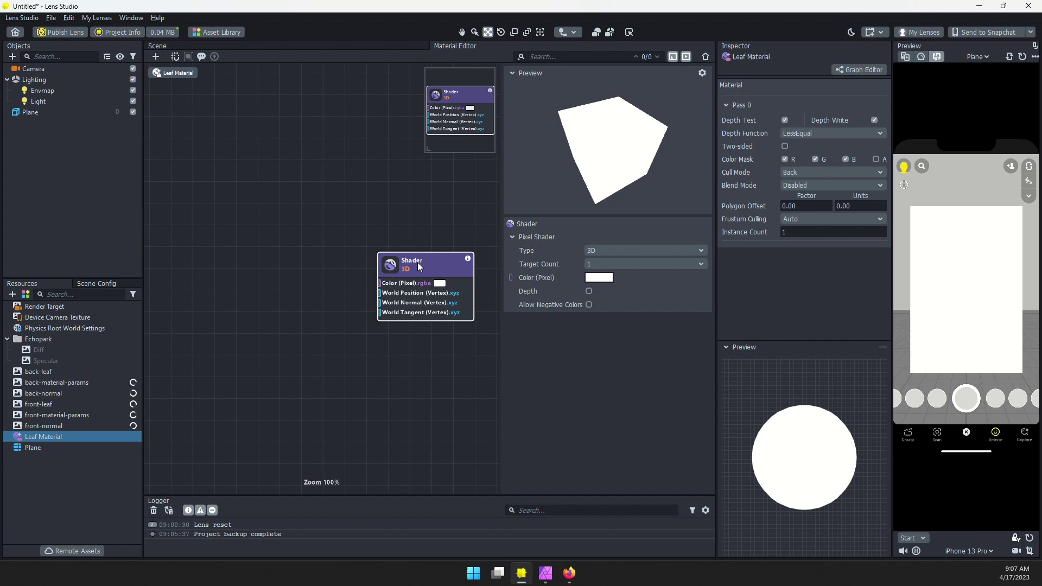
# Add a PBR (Lighting) node and wire its output into the Shader node's Color input
pyautogui.rightClick(224, 184)
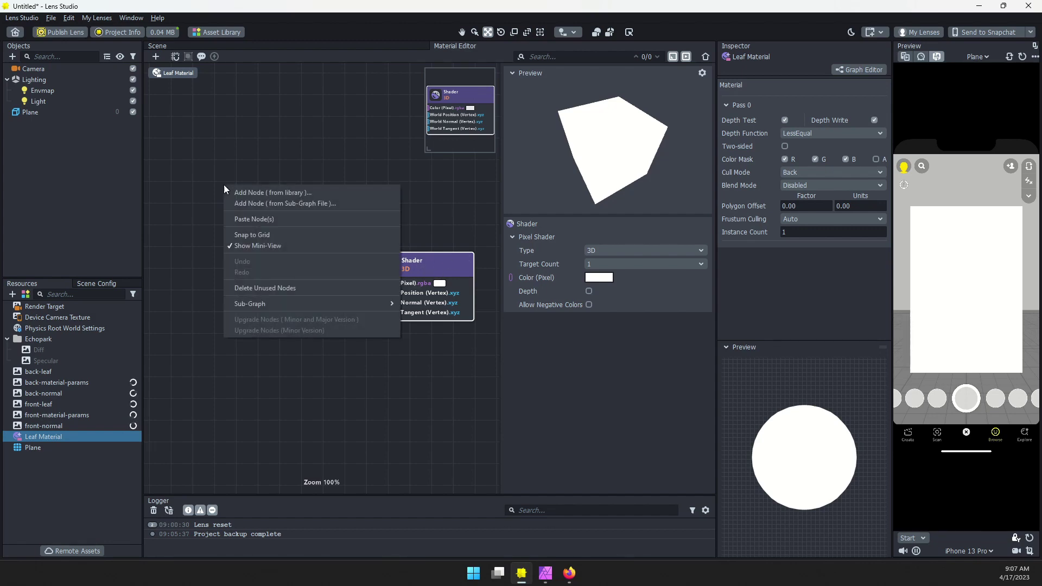
pyautogui.click(262, 193)
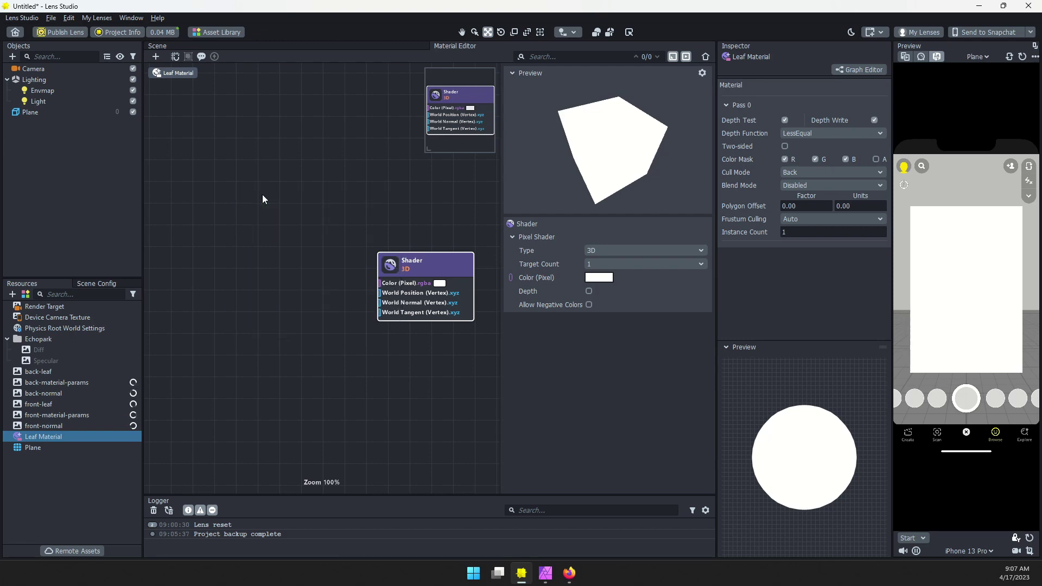
pyautogui.click(237, 199)
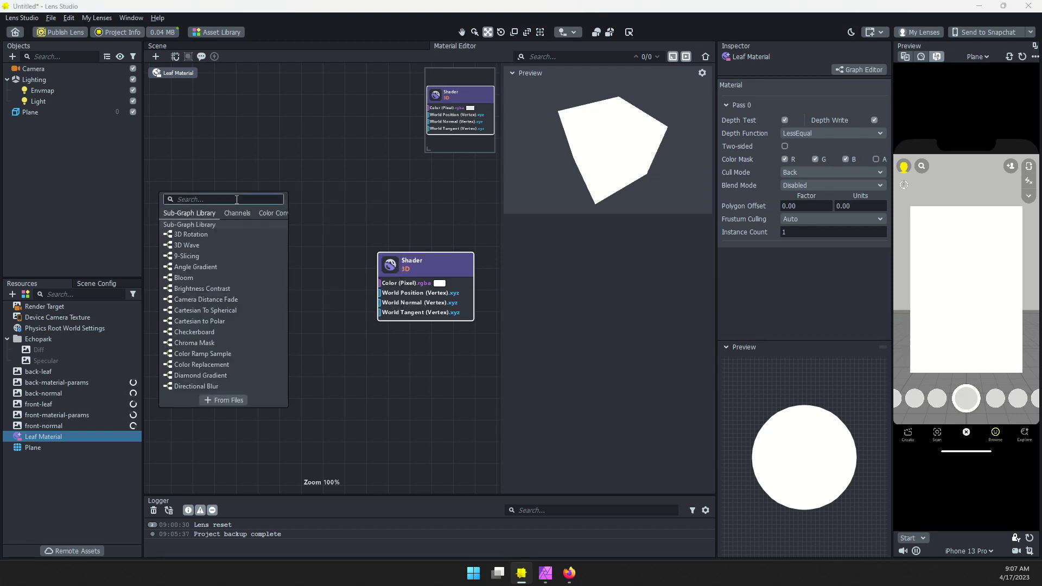
pyautogui.write('pbr')
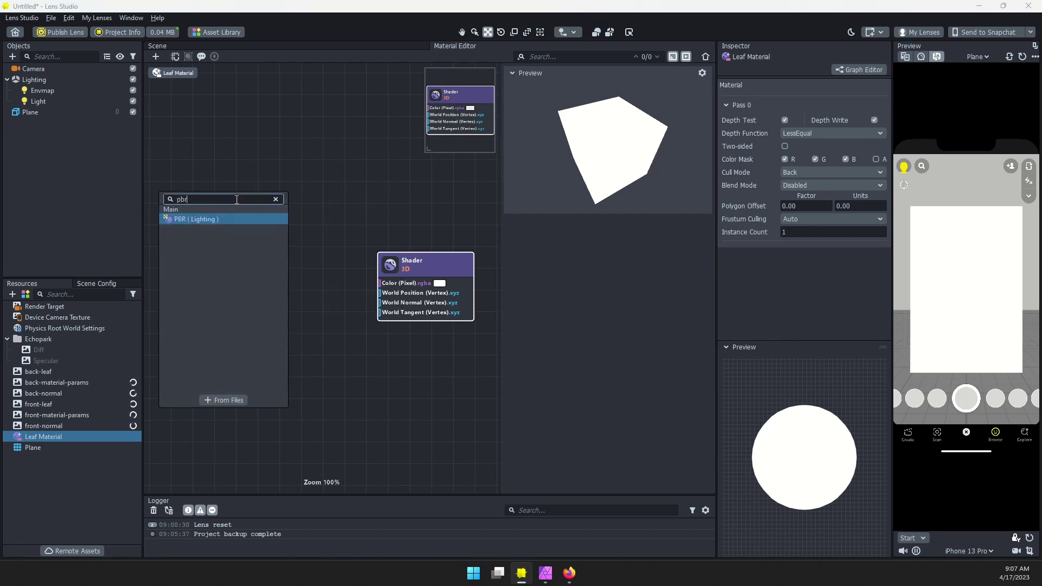
pyautogui.press('Return')
pyautogui.moveTo(288, 206); pyautogui.dragTo(382, 284)
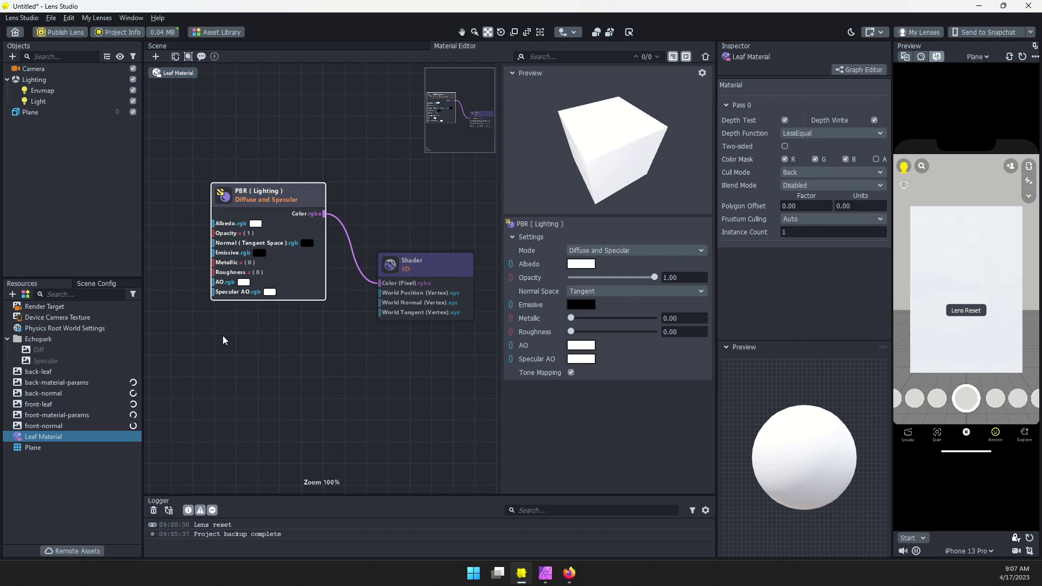
pyautogui.moveTo(223, 335); pyautogui.dragTo(391, 340, button='middle')
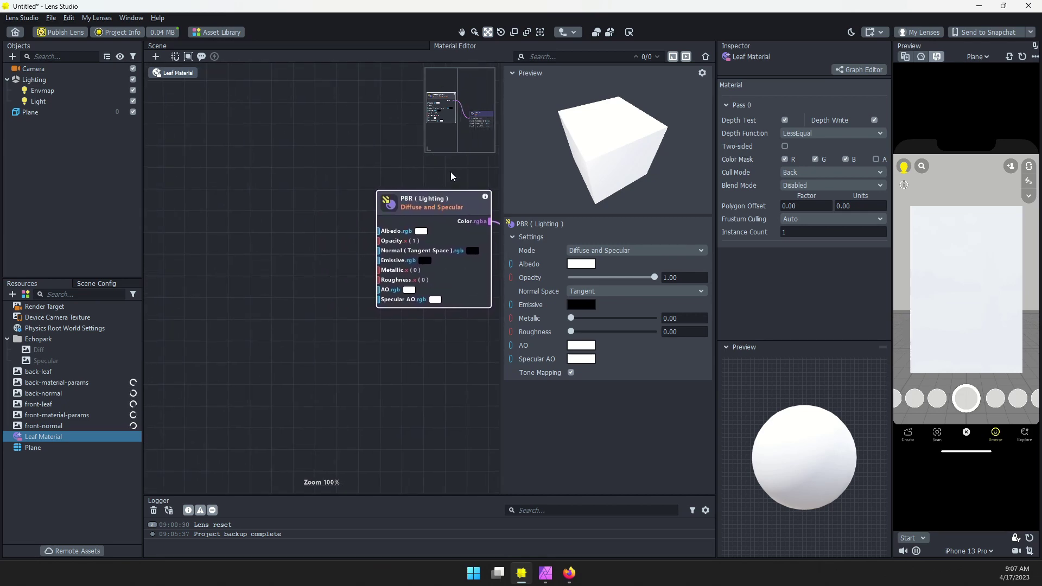
pyautogui.moveTo(435, 209); pyautogui.dragTo(328, 262, button='middle')
# Add a Texture 2D Parameter titled 'Back base texture' and wire it into PBR Albedo
pyautogui.rightClick(177, 136)
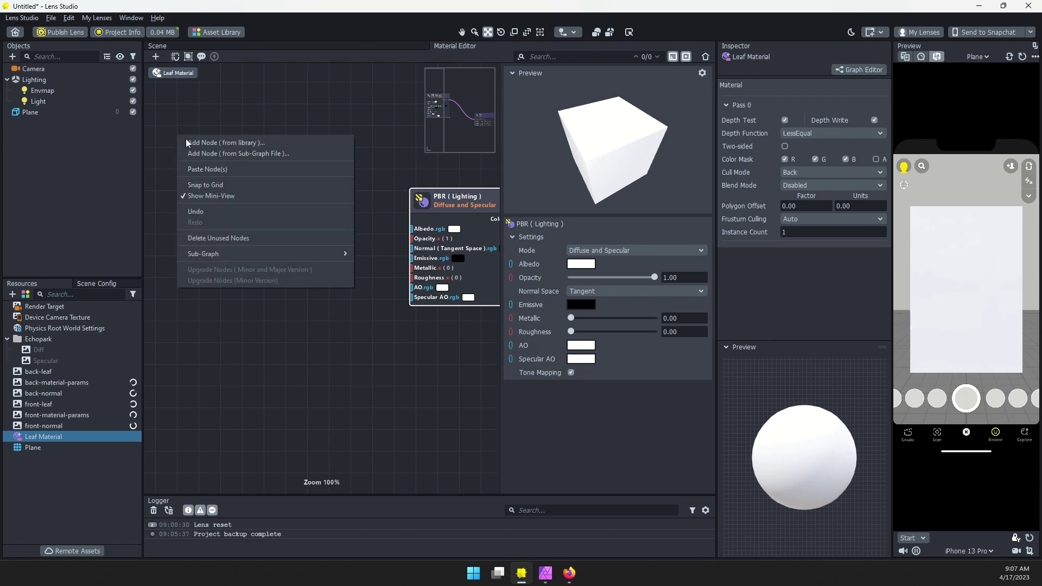
pyautogui.click(201, 145)
pyautogui.write('textu')
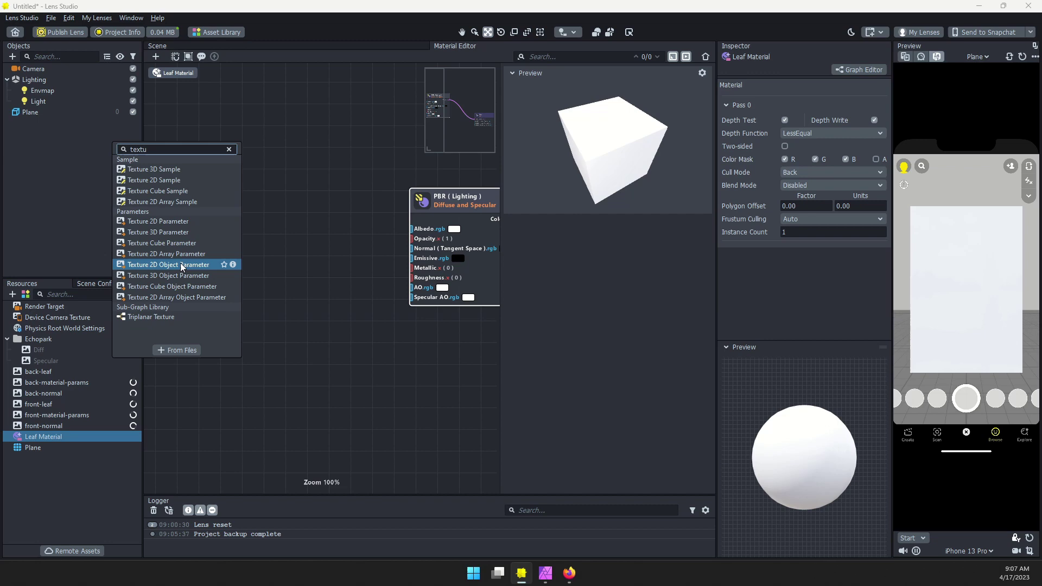
pyautogui.click(152, 223)
pyautogui.moveTo(226, 146); pyautogui.dragTo(204, 155)
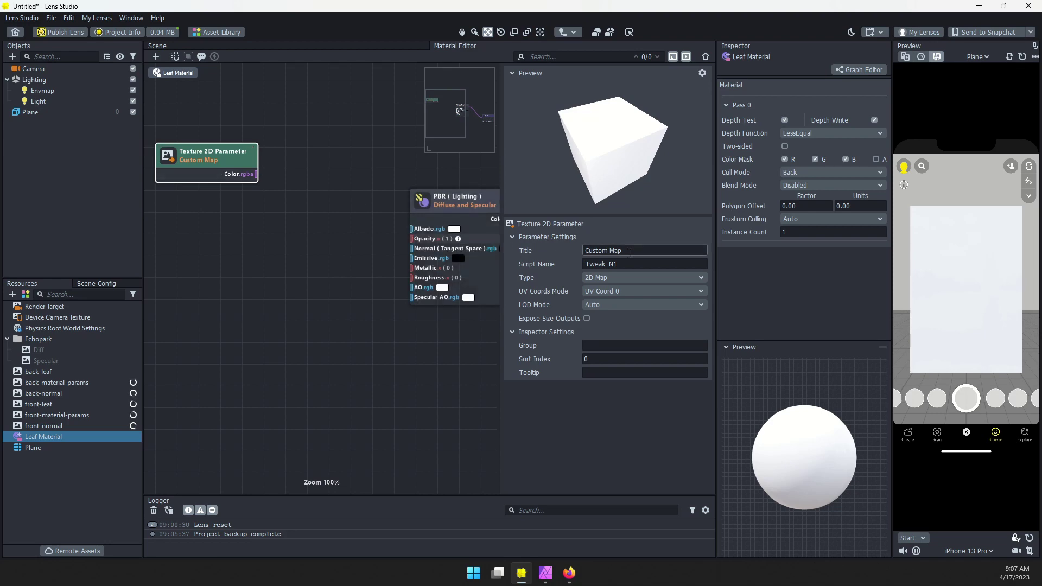
pyautogui.moveTo(629, 251); pyautogui.dragTo(573, 244)
pyautogui.write('Back base texture')
pyautogui.press('Return')
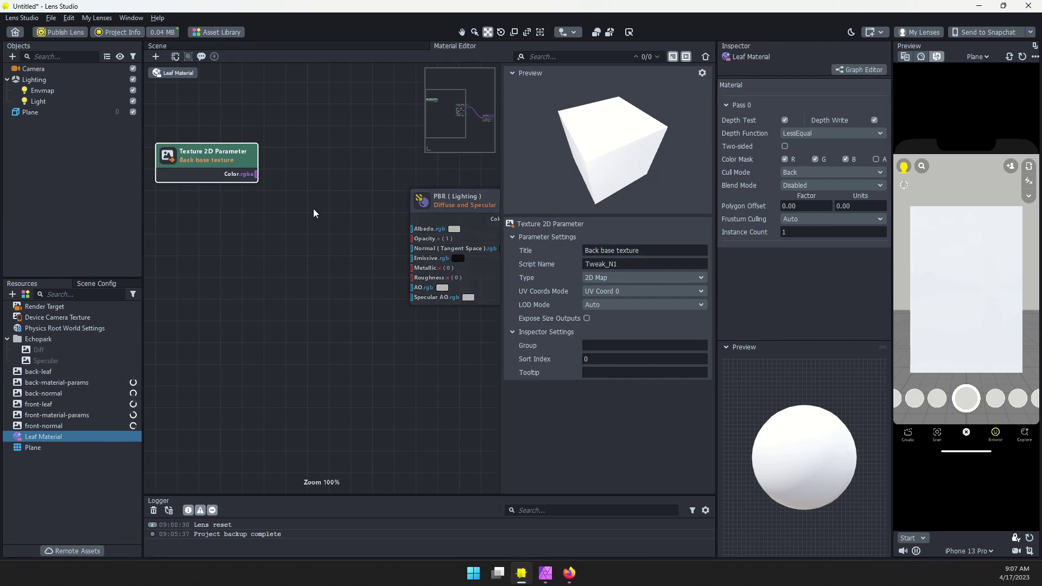
pyautogui.moveTo(257, 174); pyautogui.dragTo(440, 229)
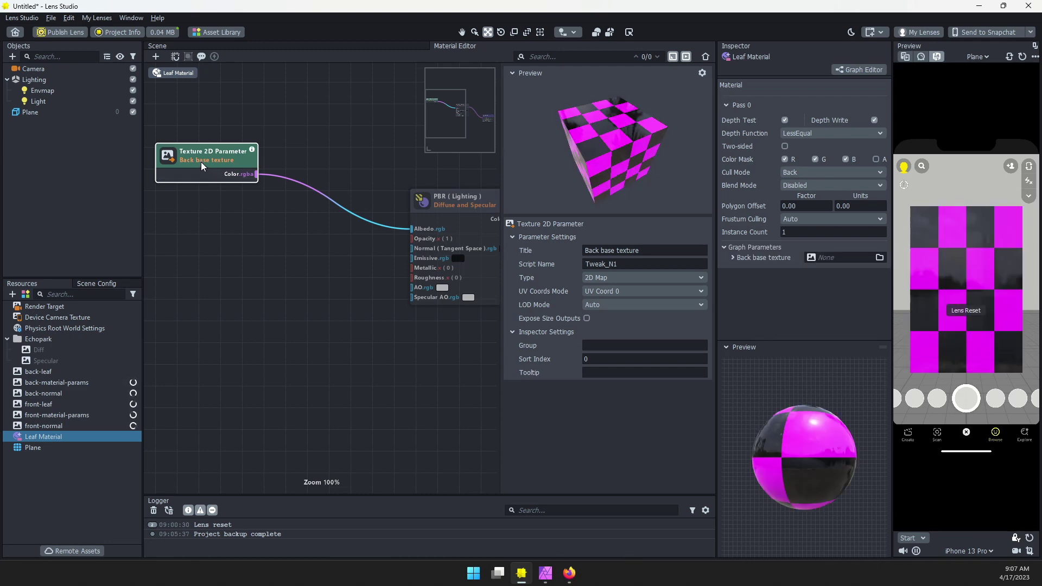
# Duplicate the parameter as 'Back normal texture' and place it below the original
pyautogui.hotkey('ctrl', 'd')
pyautogui.moveTo(284, 188); pyautogui.dragTo(243, 229)
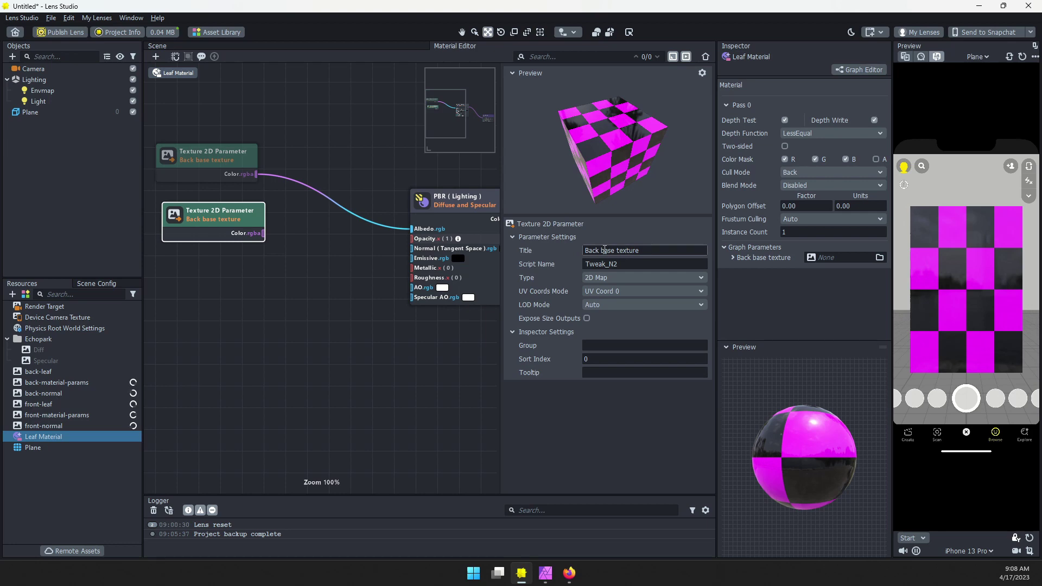
pyautogui.moveTo(601, 250); pyautogui.dragTo(667, 247)
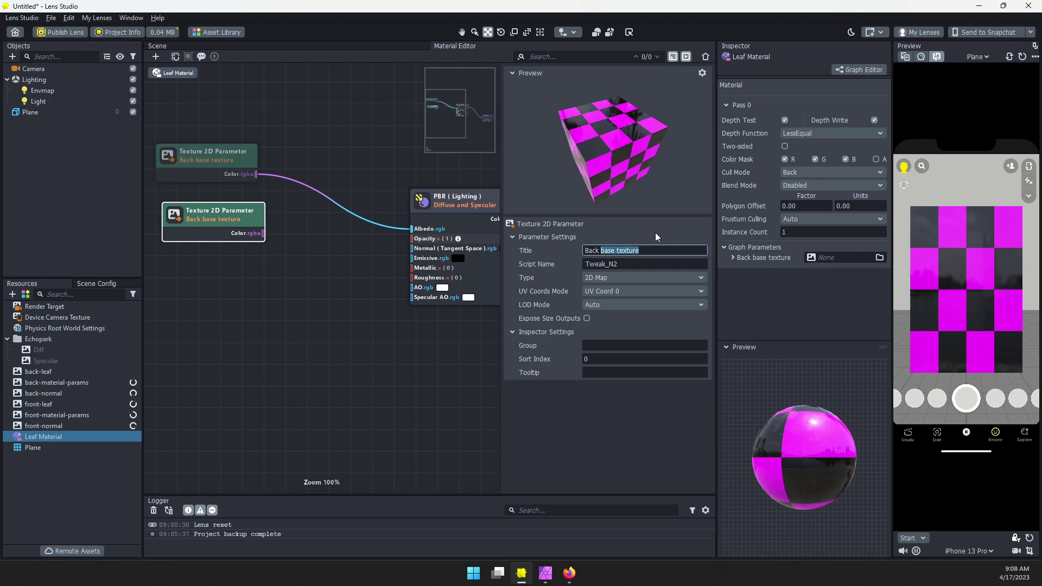
pyautogui.write('normal')
pyautogui.press('Return')
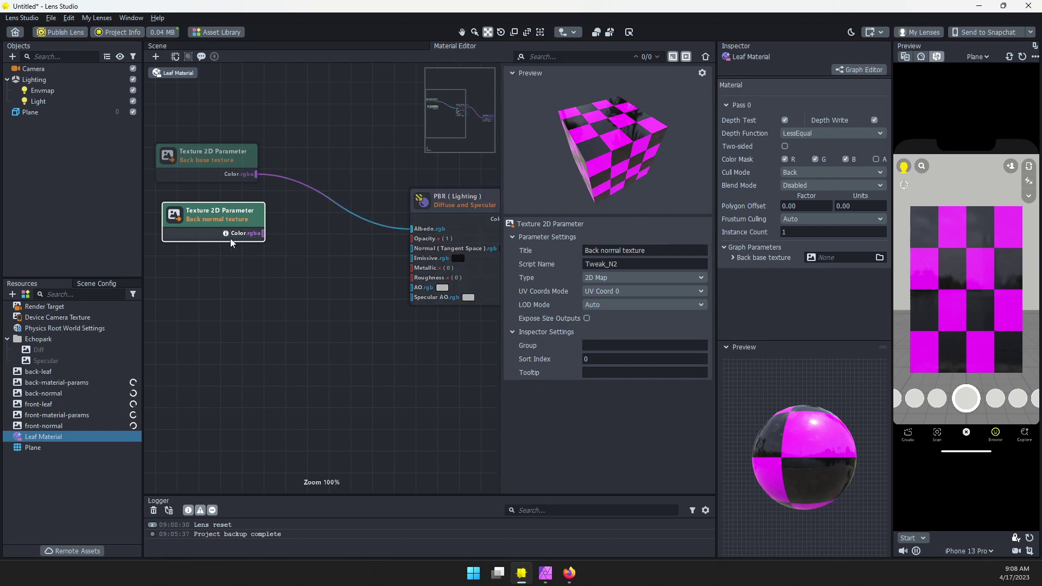
pyautogui.moveTo(230, 218); pyautogui.dragTo(185, 289)
# Duplicate again as 'Back material params' and connect Back normal texture to PBR Normal
pyautogui.hotkey('ctrl', 'd')
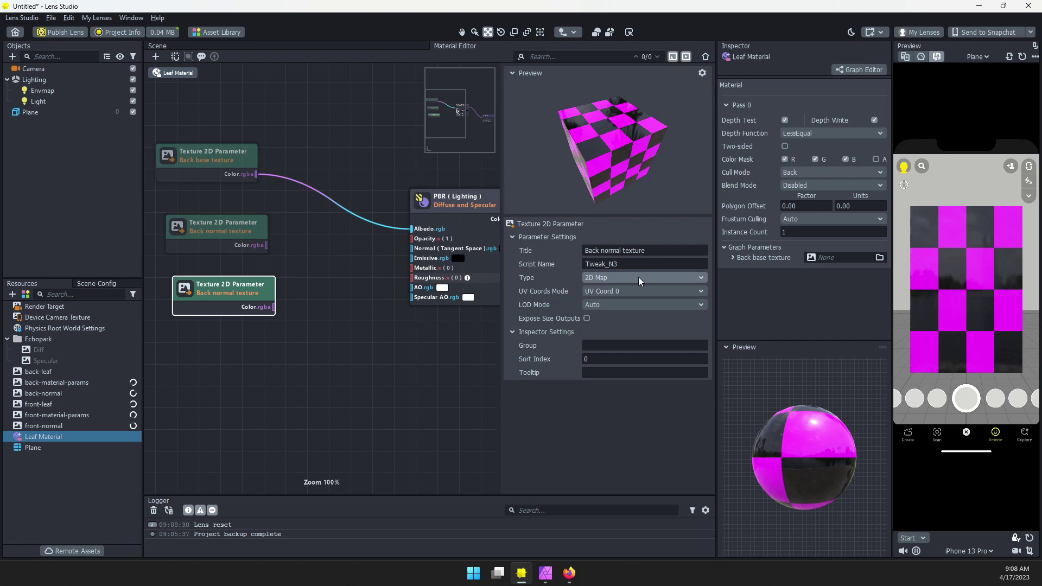
pyautogui.moveTo(647, 250); pyautogui.dragTo(605, 253)
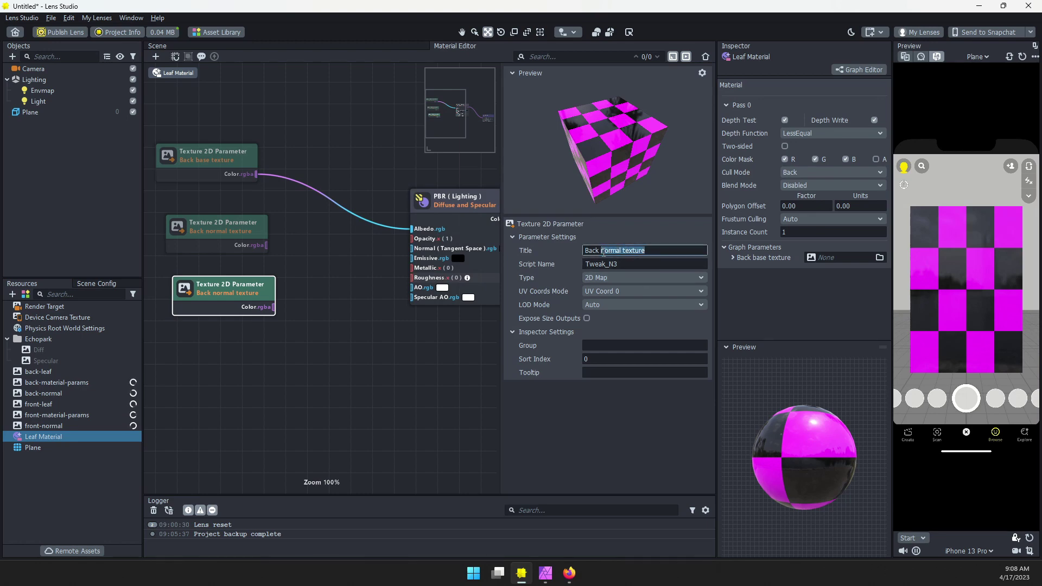
pyautogui.write('material par')
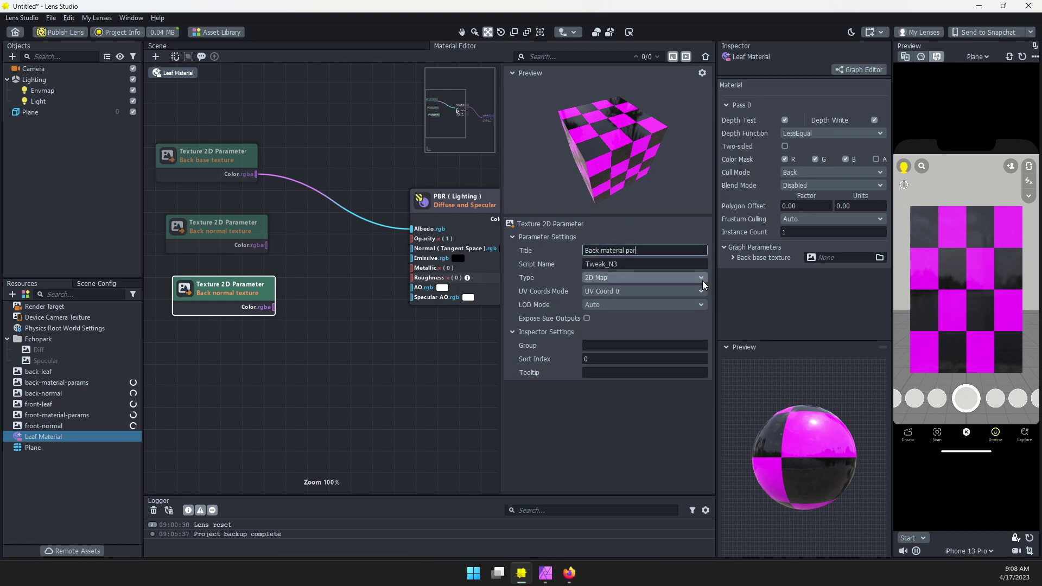
pyautogui.write('ams')
pyautogui.press('Return')
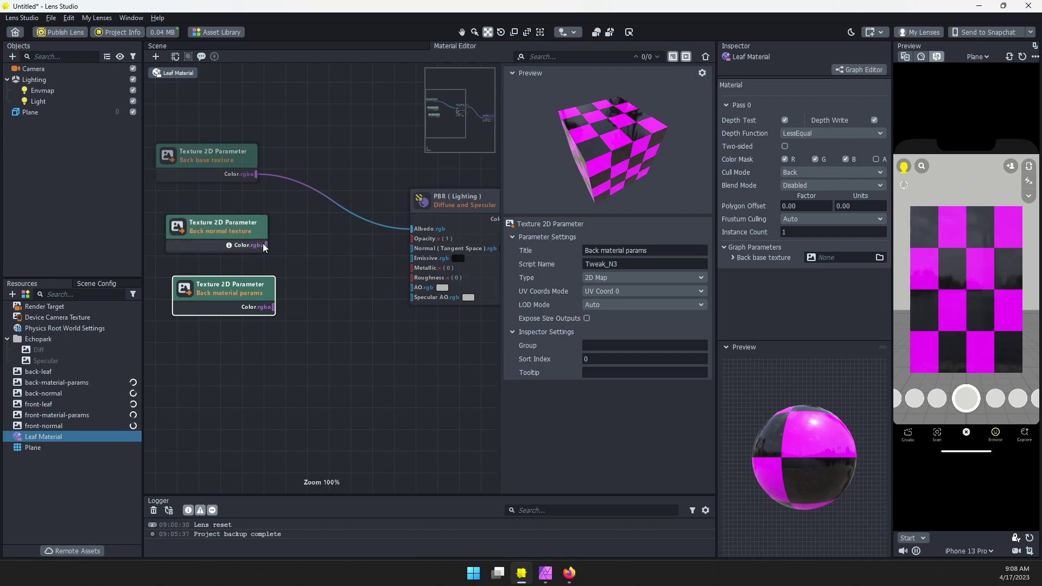
pyautogui.moveTo(266, 243); pyautogui.dragTo(412, 249)
pyautogui.moveTo(240, 228); pyautogui.dragTo(220, 203)
pyautogui.moveTo(224, 295); pyautogui.dragTo(266, 303)
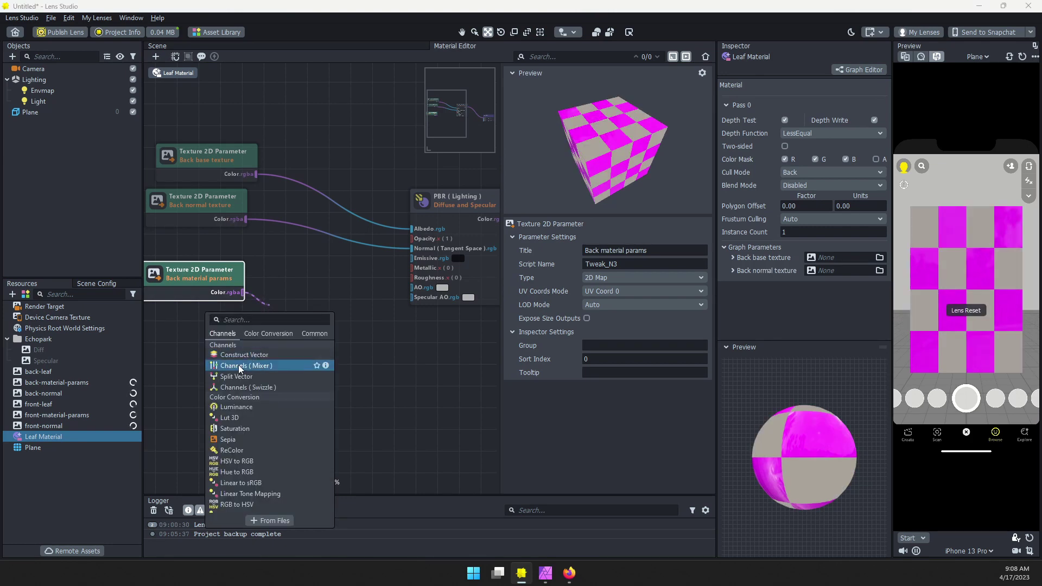
# Split Back material params via a Split Vector (fourth output disabled) into Metallic, Roughness and AO
pyautogui.click(234, 384)
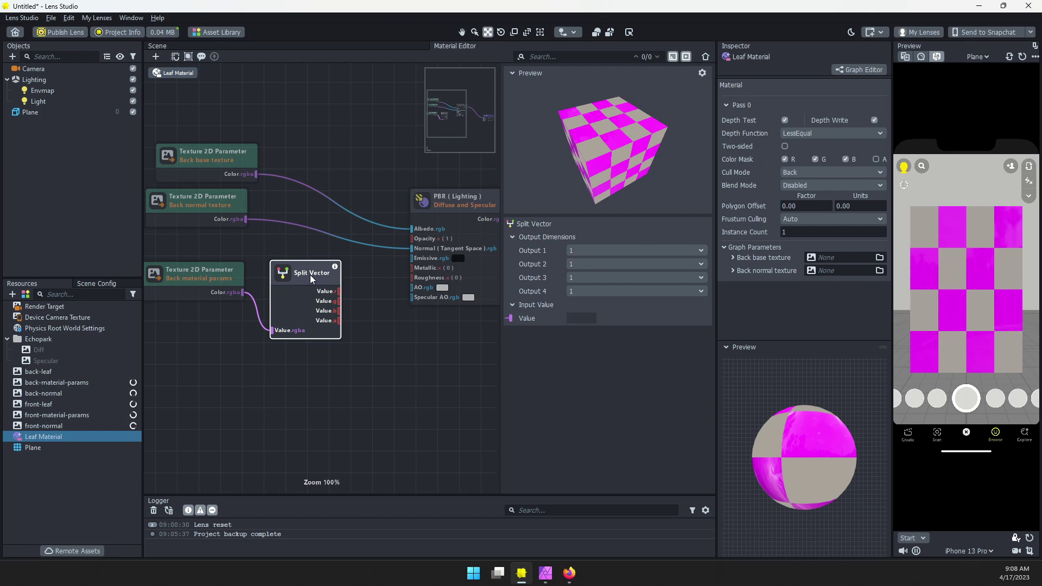
pyautogui.click(594, 291)
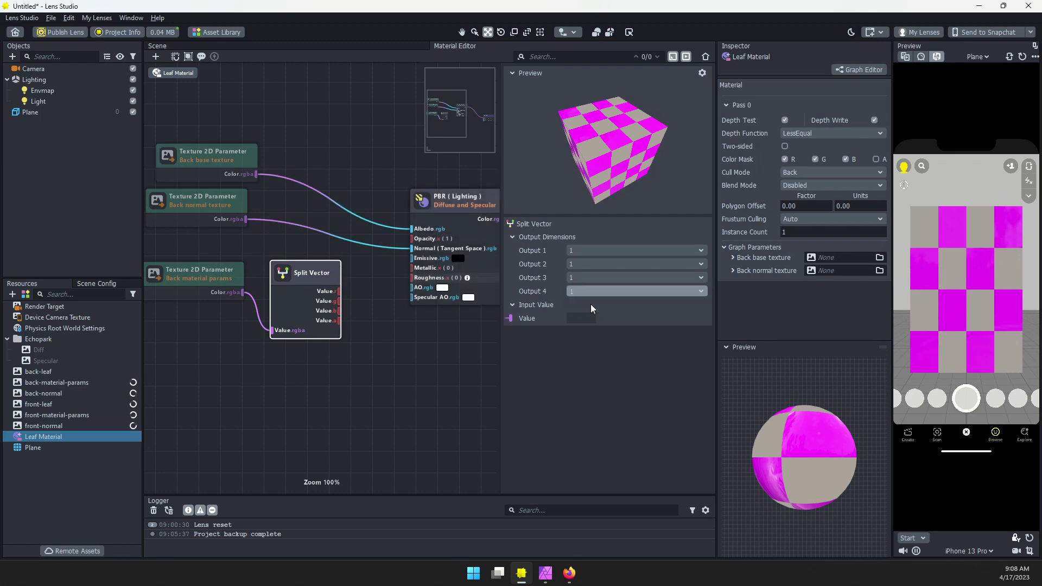
pyautogui.click(590, 305)
pyautogui.moveTo(338, 291); pyautogui.dragTo(412, 268)
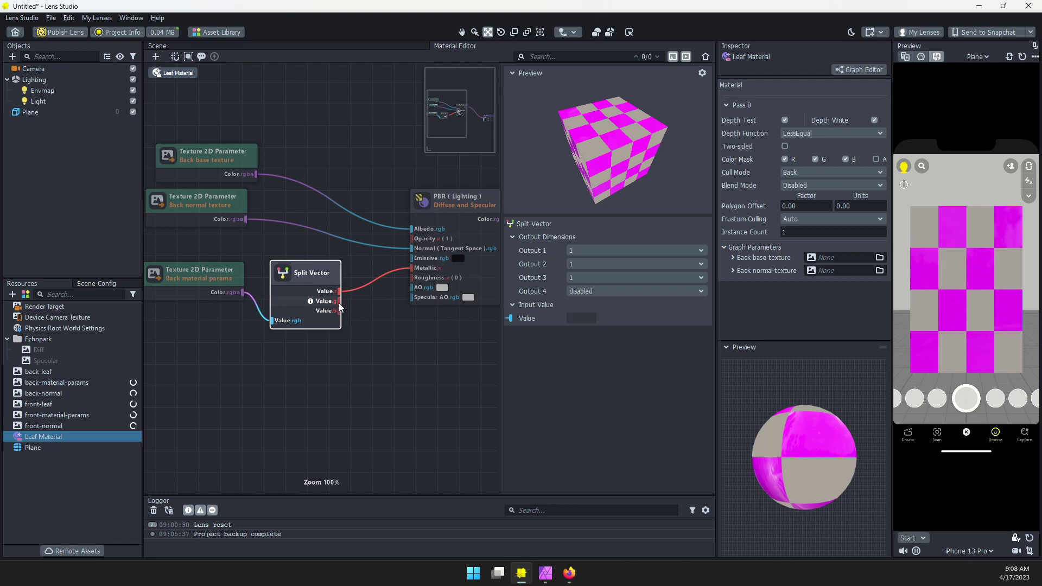
pyautogui.moveTo(339, 301); pyautogui.dragTo(409, 278)
pyautogui.moveTo(351, 327); pyautogui.dragTo(412, 287)
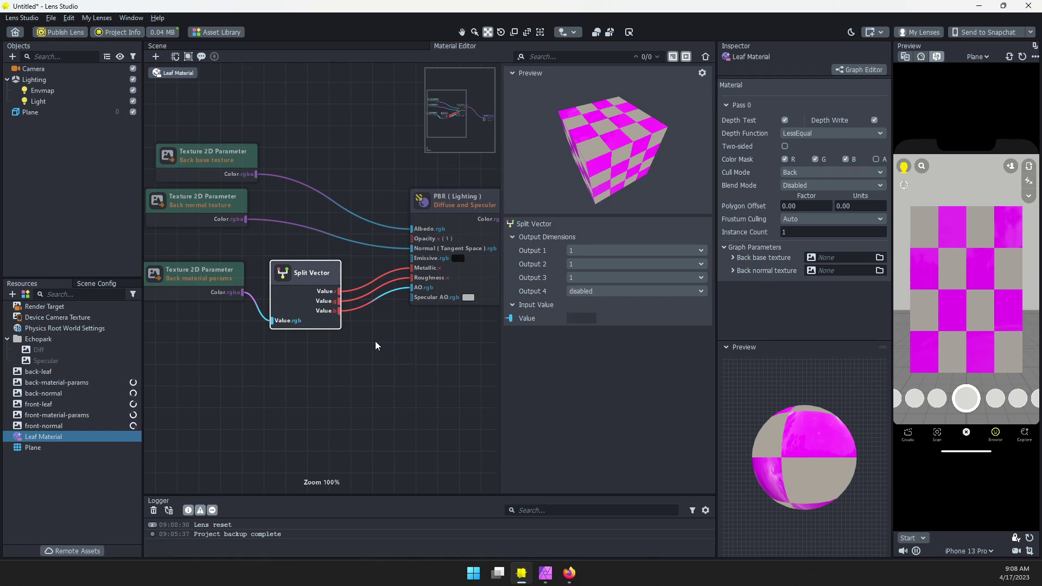
pyautogui.moveTo(431, 340); pyautogui.dragTo(360, 337, button='middle')
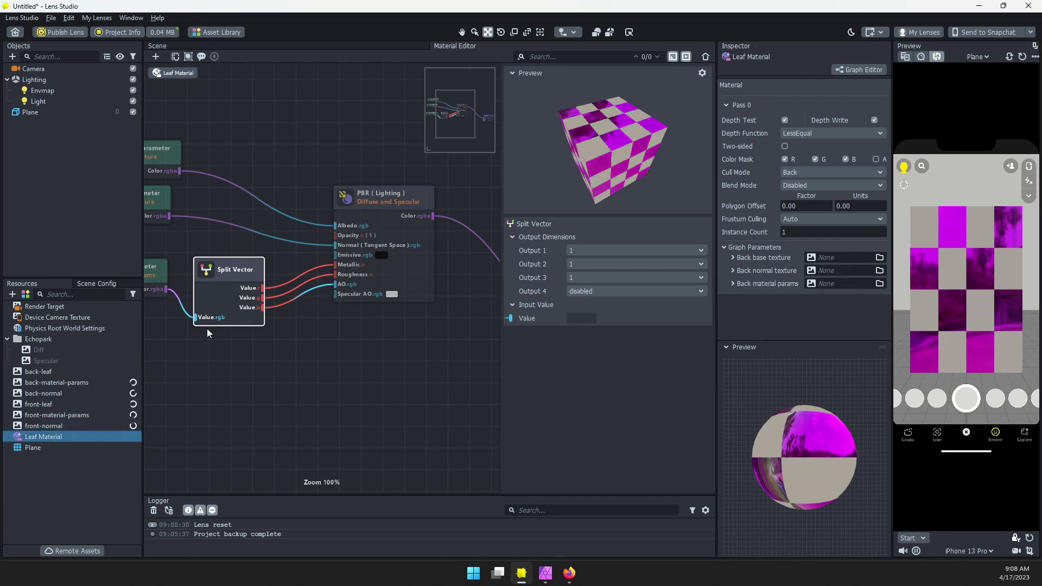
# Assign back-leaf, back-normal and back-material-params to the graph parameters and set Blend Mode to Normal
pyautogui.click(41, 371)
pyautogui.moveTo(41, 371); pyautogui.dragTo(577, 360)
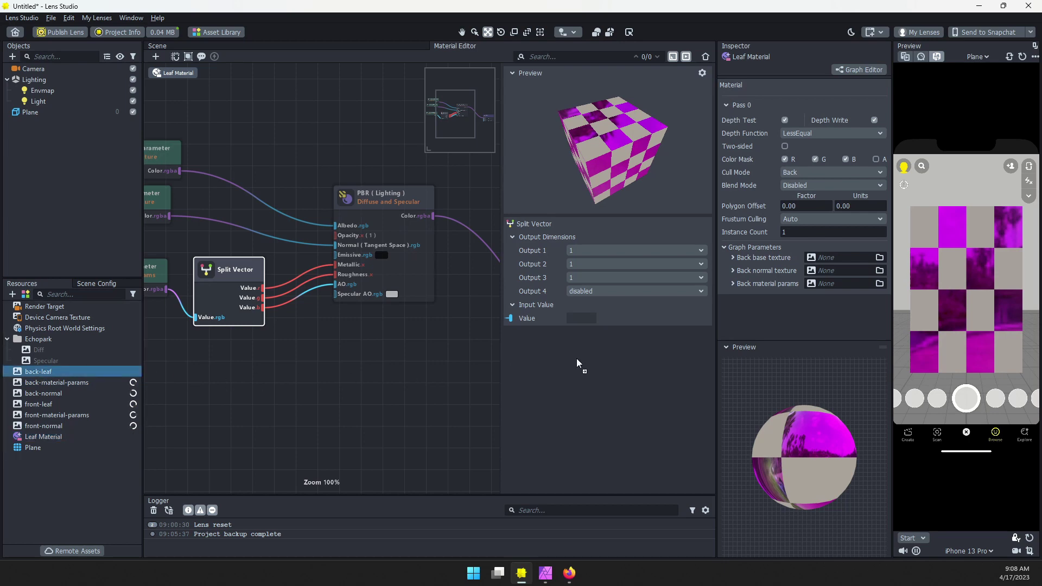
pyautogui.moveTo(837, 252); pyautogui.dragTo(840, 256)
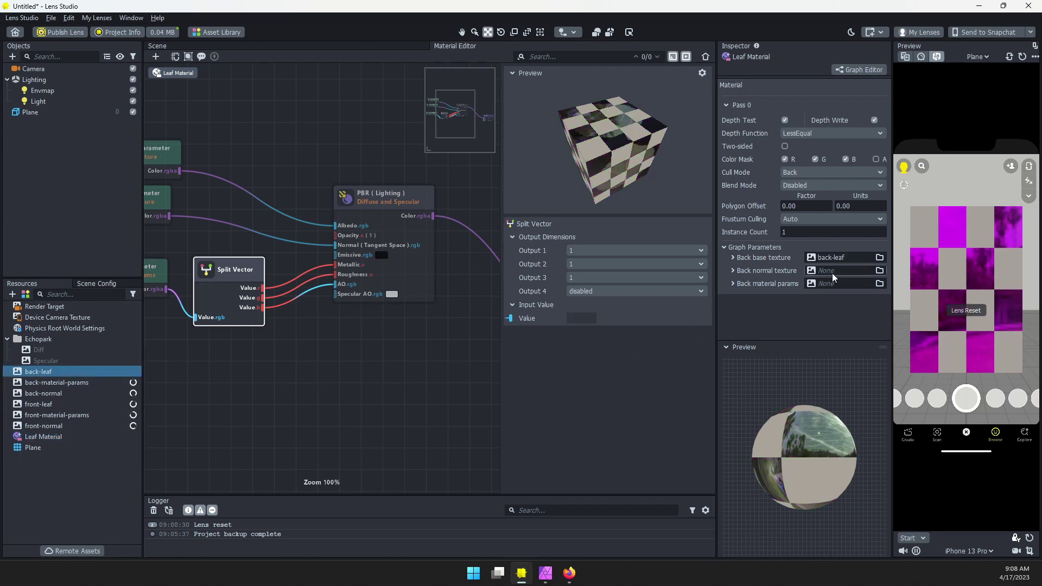
pyautogui.click(832, 272)
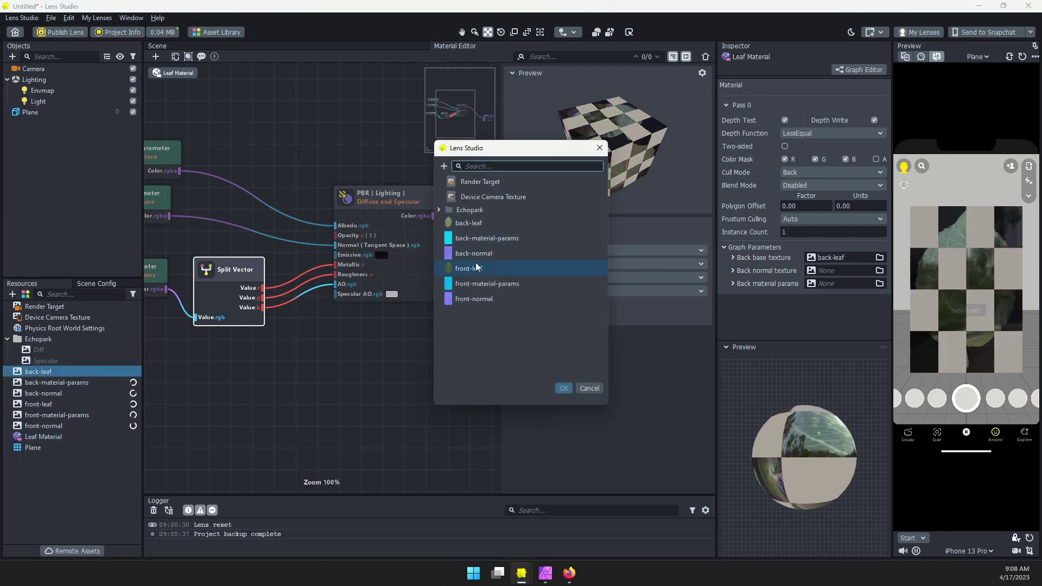
pyautogui.click(492, 254)
pyautogui.click(564, 388)
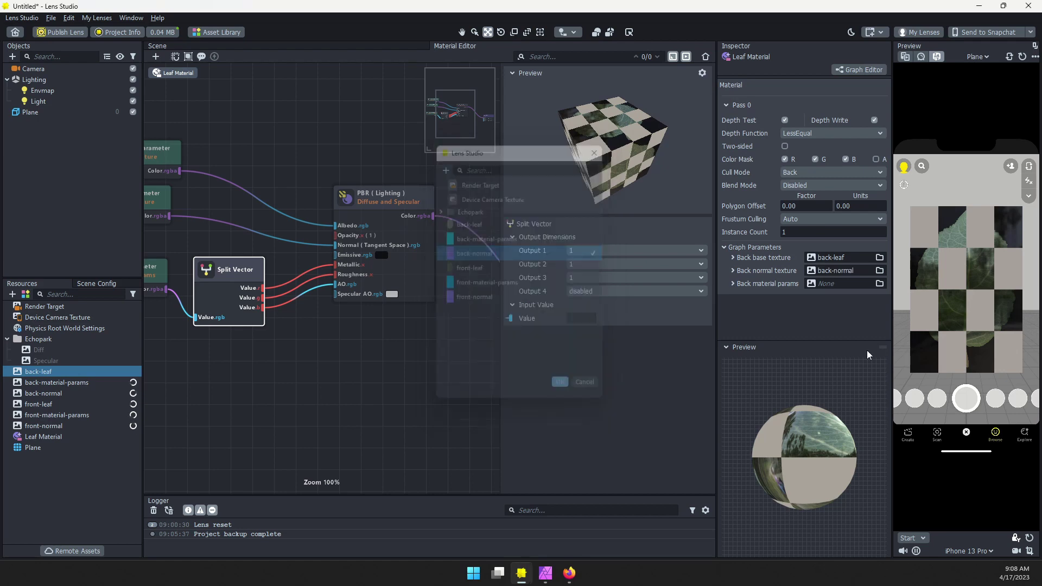
pyautogui.click(832, 284)
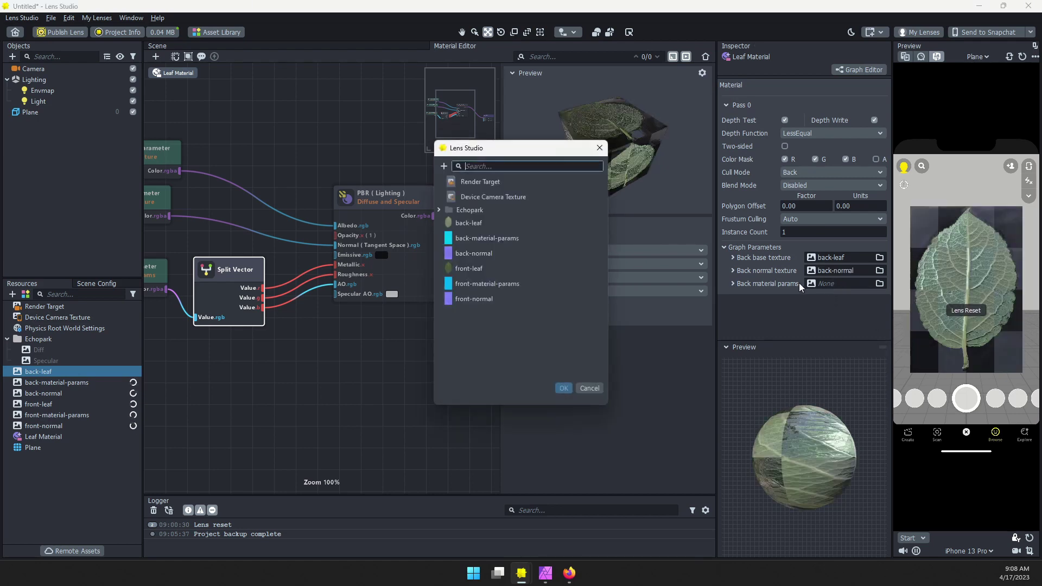
pyautogui.click(499, 243)
pyautogui.click(561, 387)
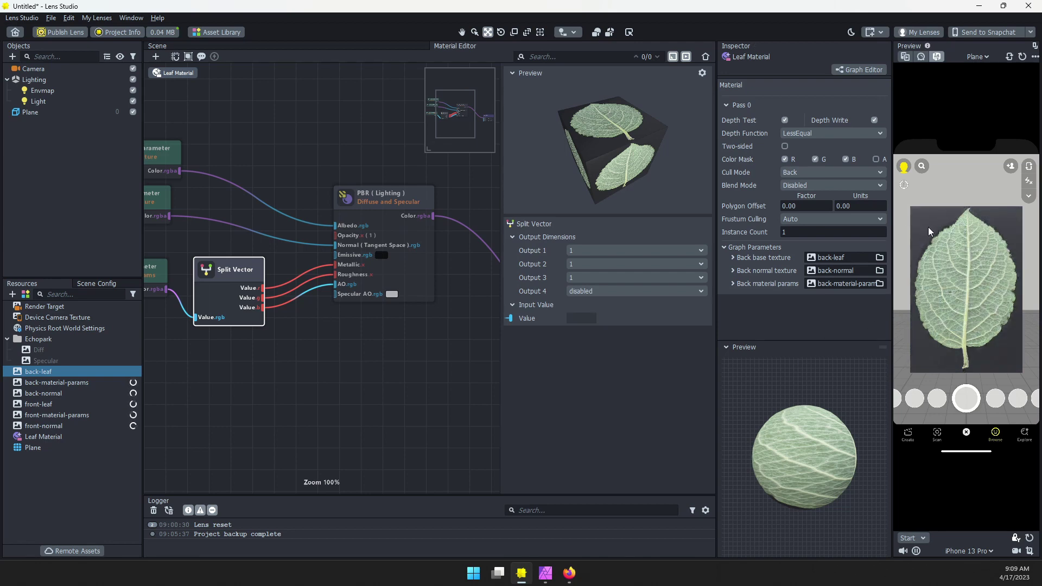
pyautogui.click(790, 188)
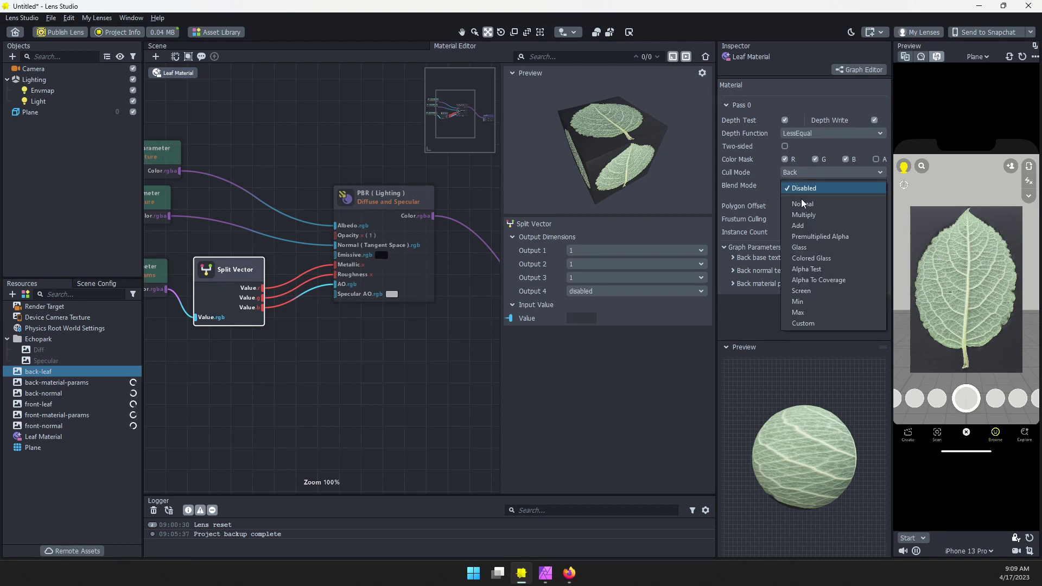
pyautogui.click(801, 200)
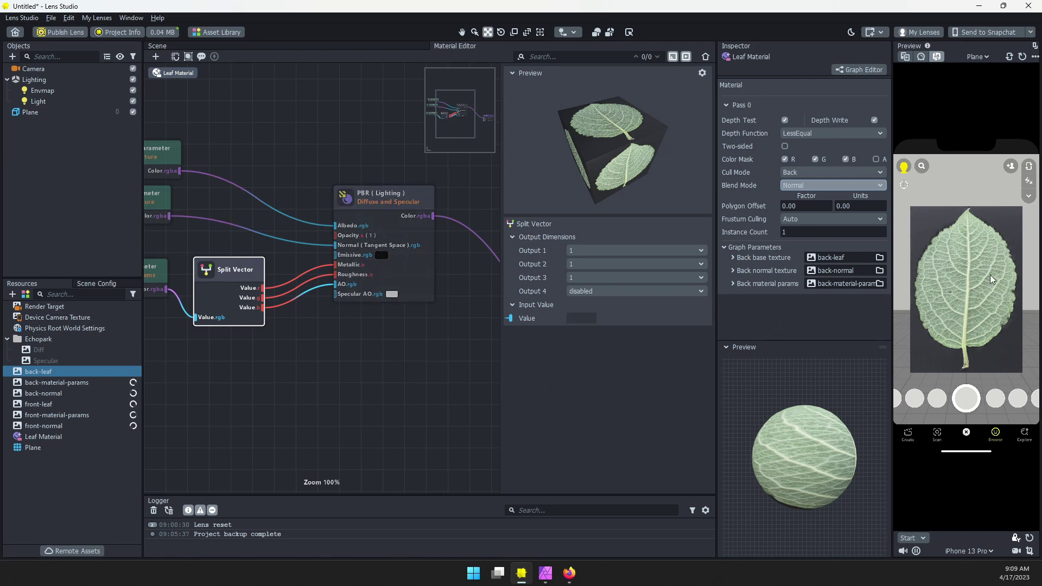
# Branch a Swizzle node off the Back base texture colour and set its channels to 'a'
pyautogui.click(367, 197)
pyautogui.scroll(5, 363, 214)
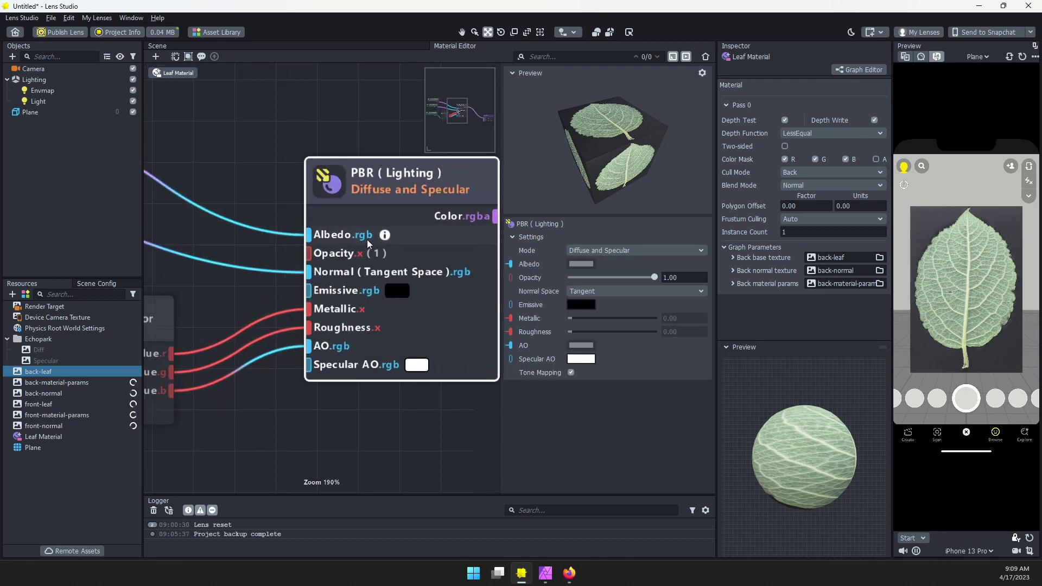
pyautogui.scroll(-5, 272, 227)
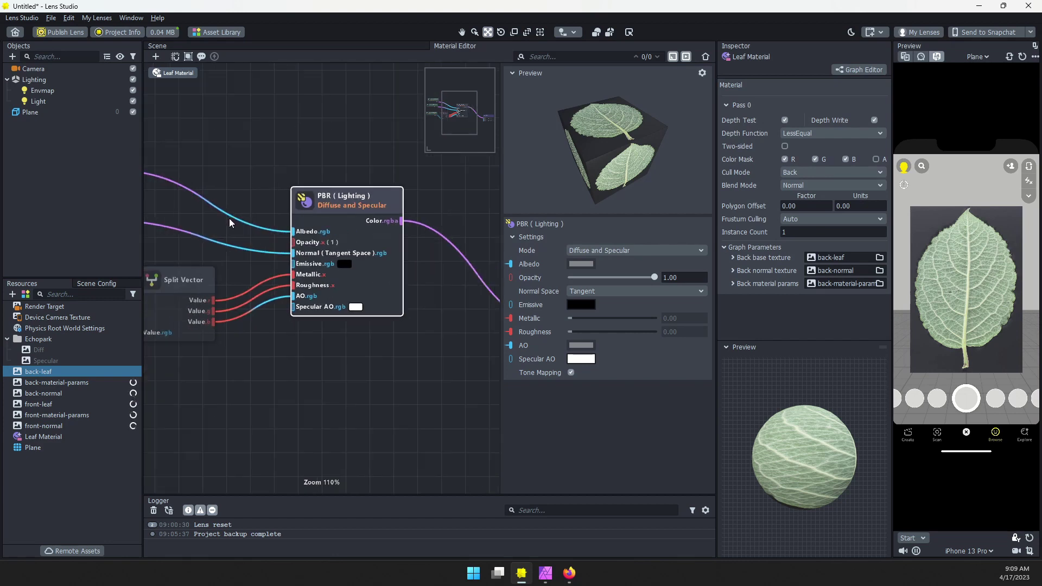
pyautogui.moveTo(229, 219); pyautogui.dragTo(328, 284, button='middle')
pyautogui.moveTo(235, 233); pyautogui.dragTo(204, 115)
pyautogui.moveTo(276, 136); pyautogui.dragTo(299, 200)
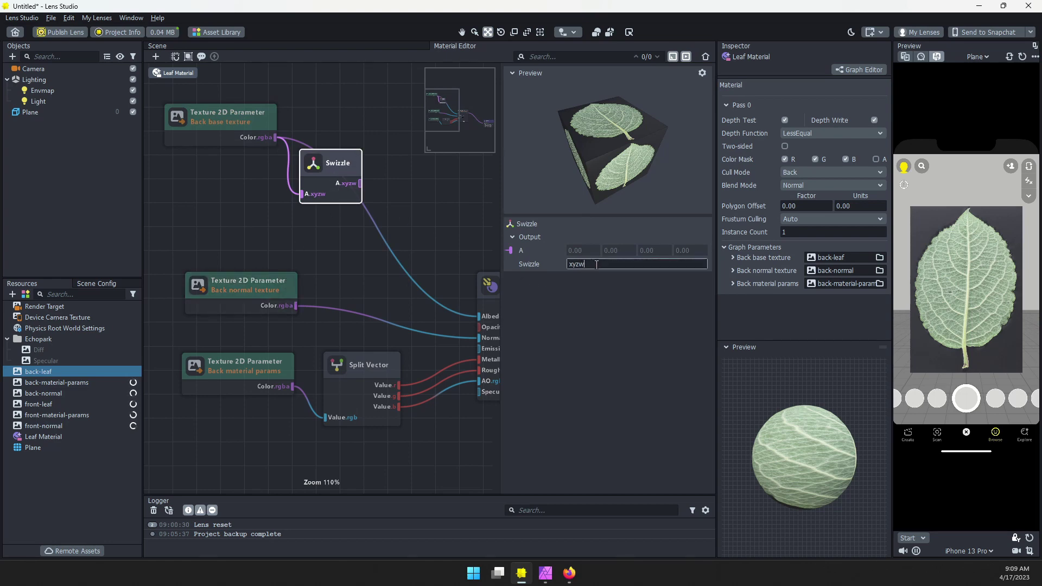
pyautogui.moveTo(589, 264); pyautogui.dragTo(557, 257)
pyautogui.write('a')
pyautogui.press('Return')
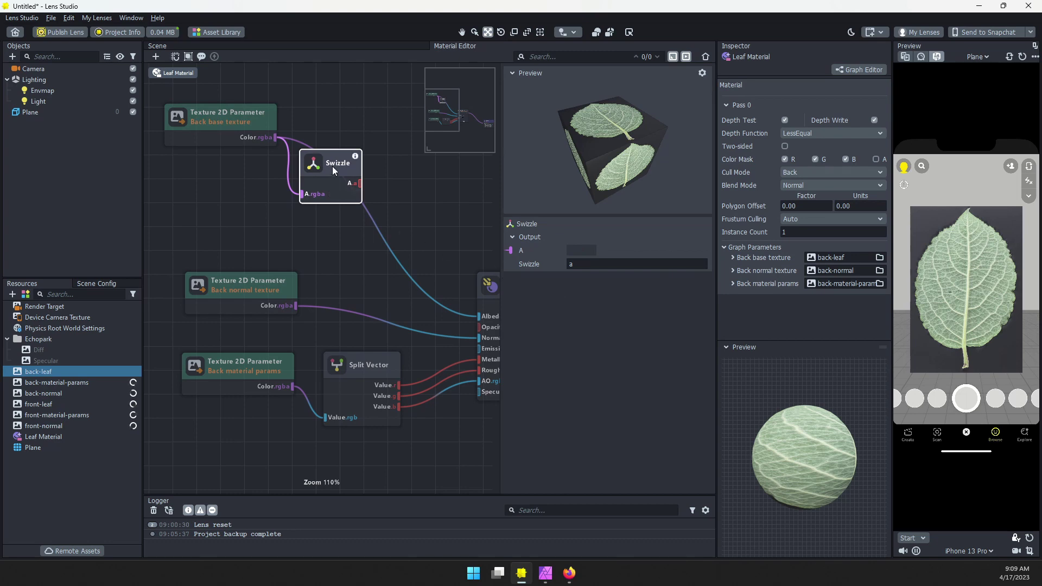
# Move the Swizzle node lower-left, next to the PBR (Lighting) and Shader nodes
pyautogui.moveTo(332, 166); pyautogui.dragTo(479, 329)
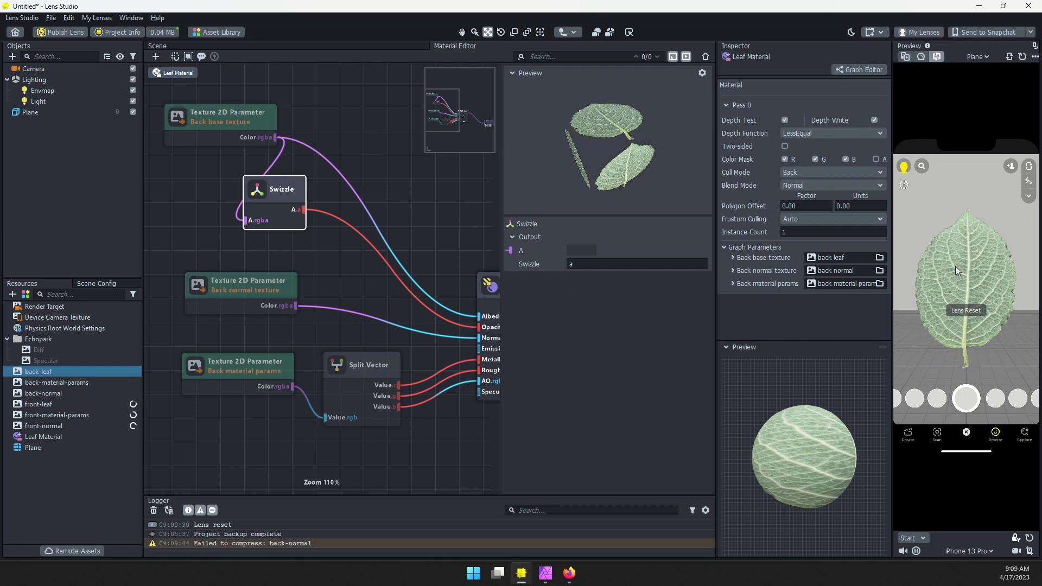
pyautogui.moveTo(364, 292); pyautogui.dragTo(225, 212, button='middle')
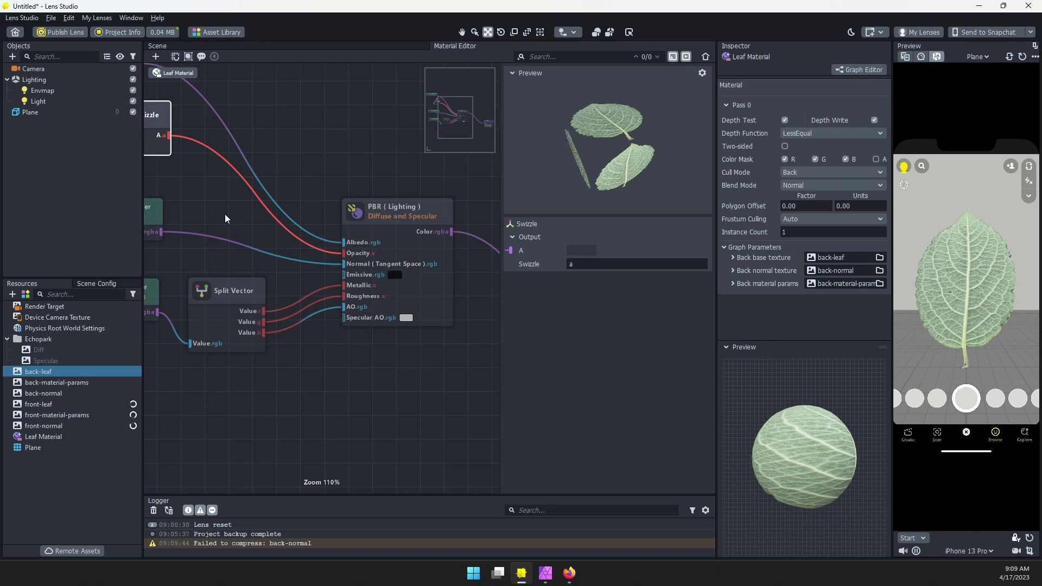
pyautogui.moveTo(438, 394); pyautogui.dragTo(353, 334, button='middle')
pyautogui.scroll(-5, 359, 330)
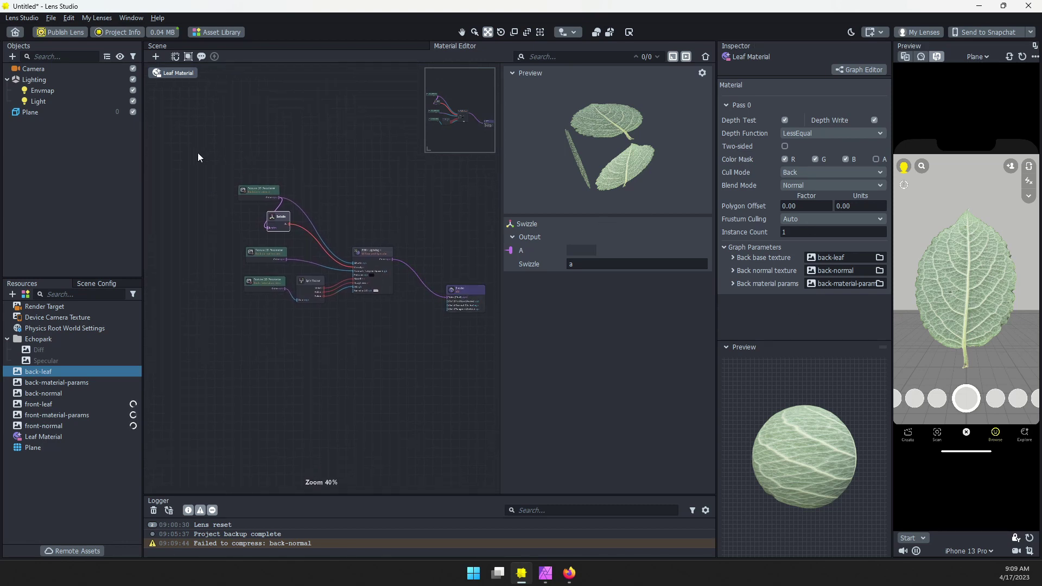
# Duplicate the six back-side texture, Swizzle, Split Vector and PBR nodes with Ctrl+D and place the copy lower
pyautogui.moveTo(198, 152); pyautogui.dragTo(407, 343)
pyautogui.moveTo(362, 255); pyautogui.dragTo(325, 191)
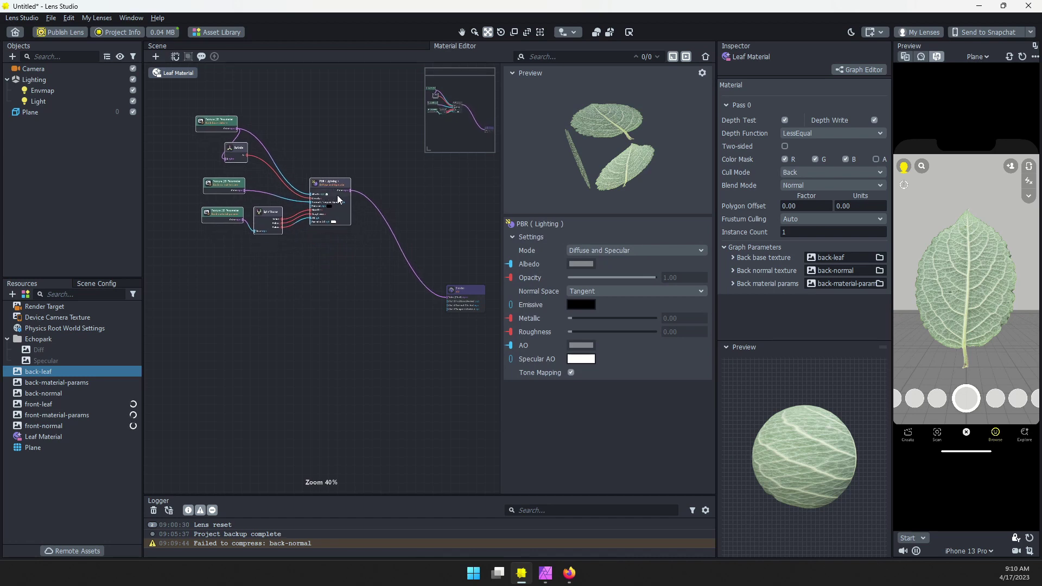
pyautogui.hotkey('ctrl', 'd')
pyautogui.moveTo(353, 236); pyautogui.dragTo(232, 270)
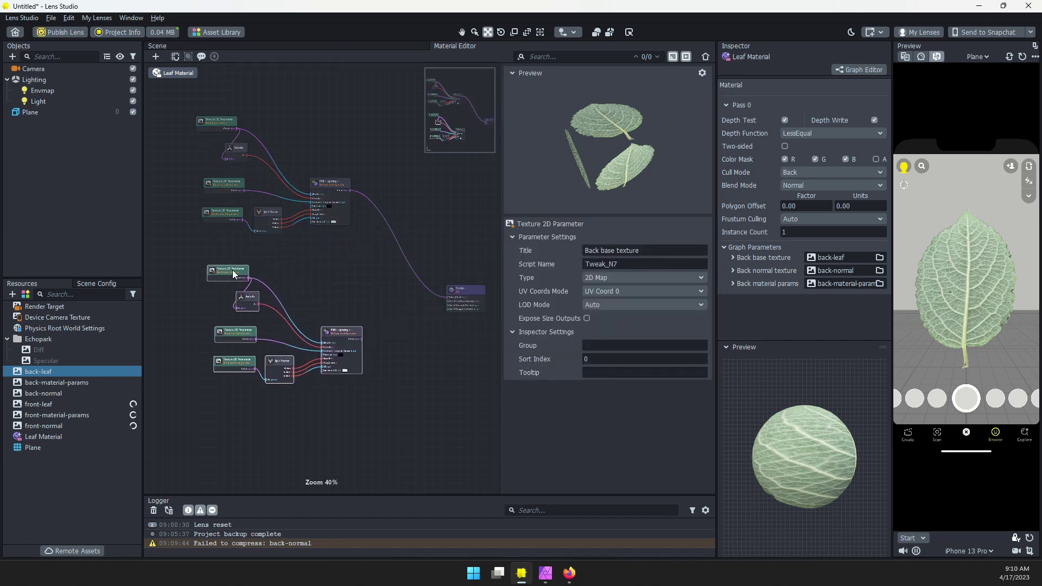
# Select the top copied Back base texture node and start editing its title
pyautogui.scroll(6, 262, 297)
pyautogui.moveTo(271, 213); pyautogui.dragTo(393, 192, button='middle')
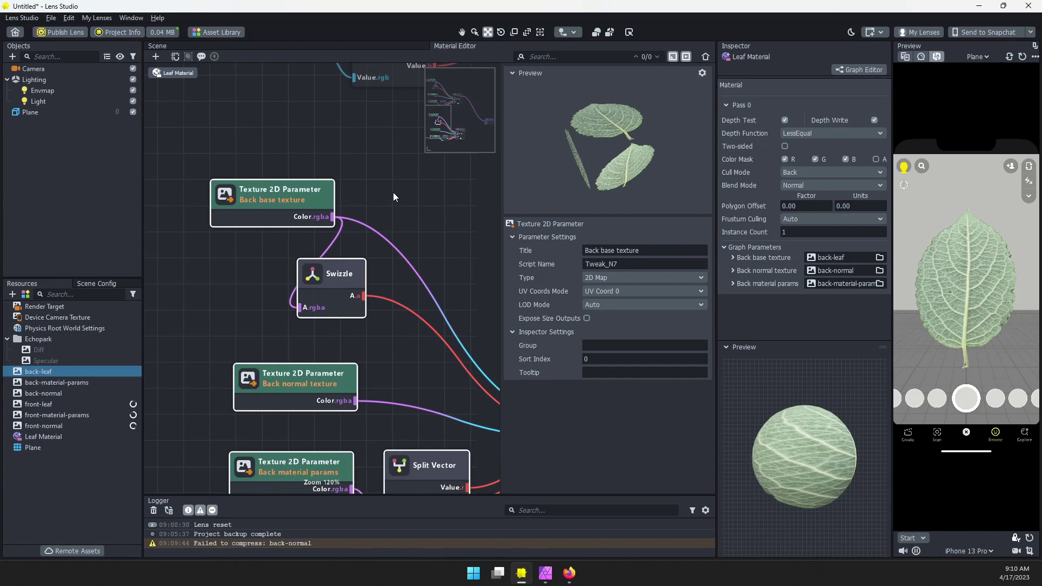
pyautogui.click(261, 194)
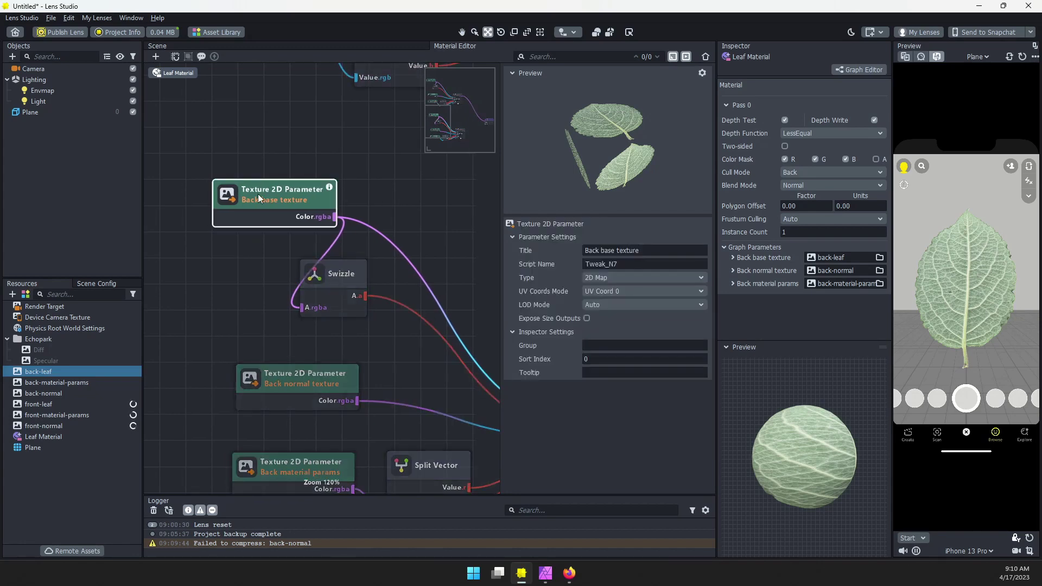
pyautogui.click(599, 250)
# Retitle the copies Front base texture, Front normal texture and Front material params
pyautogui.moveTo(600, 250); pyautogui.dragTo(569, 247)
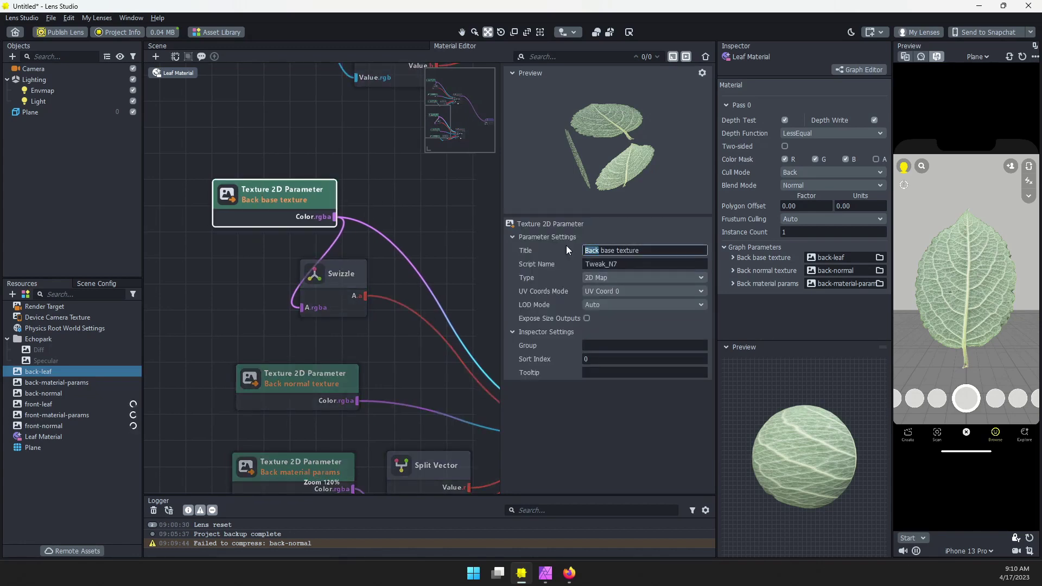
pyautogui.write('Front')
pyautogui.press('Return')
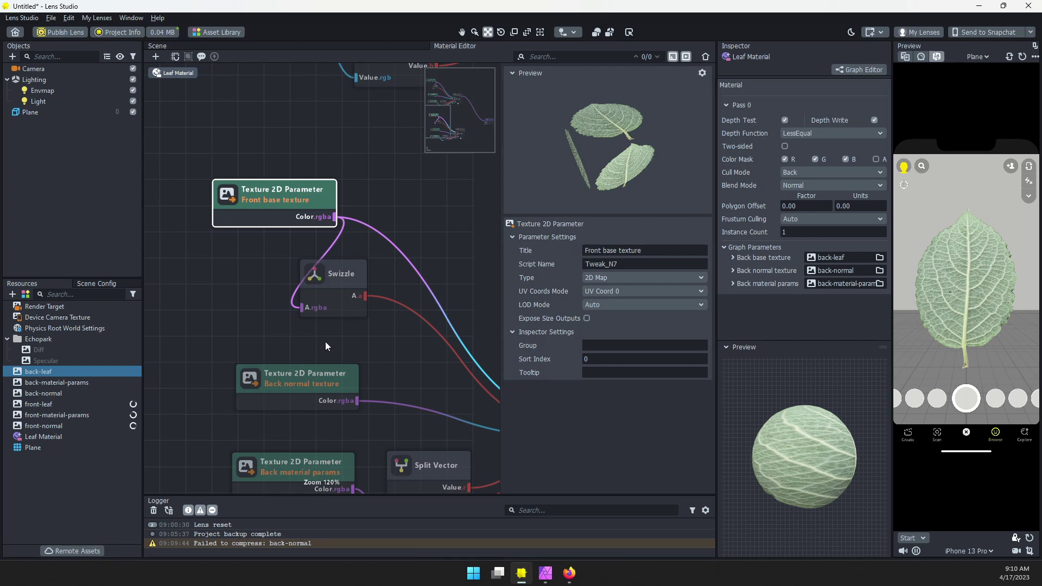
pyautogui.click(293, 378)
pyautogui.click(600, 250)
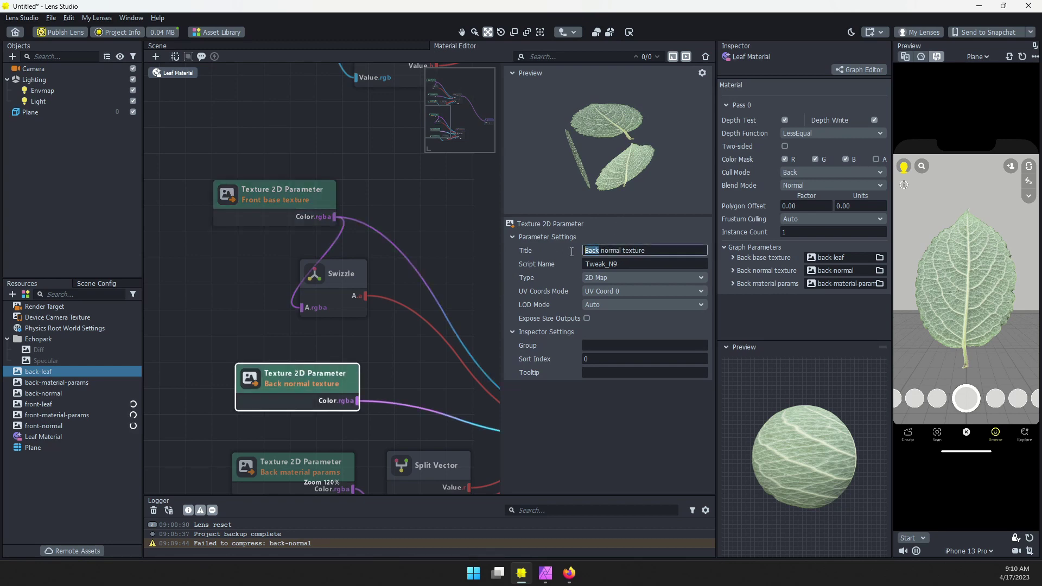
pyautogui.moveTo(599, 250); pyautogui.dragTo(561, 252)
pyautogui.write('Front')
pyautogui.press('Return')
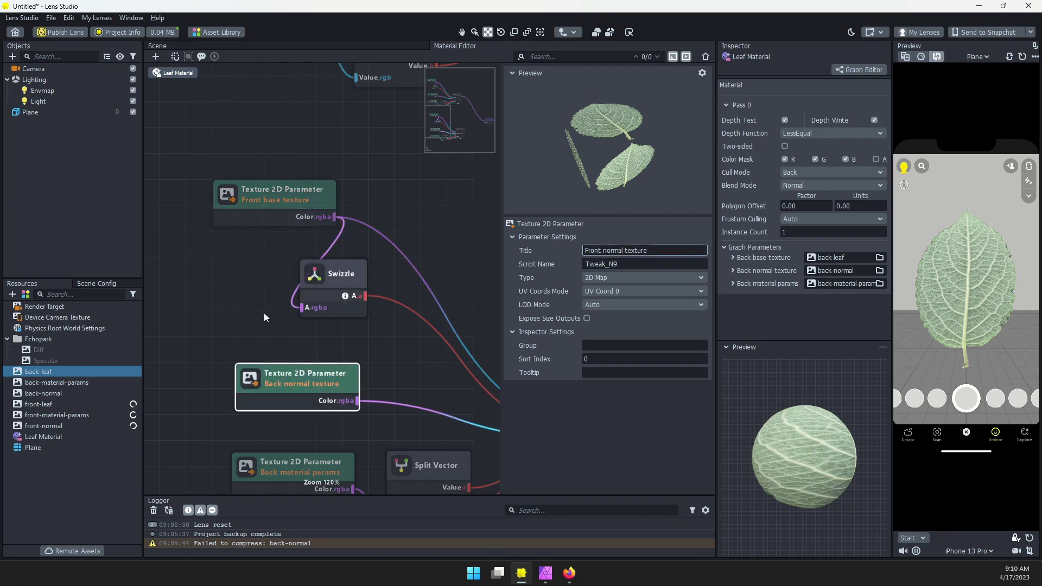
pyautogui.moveTo(264, 313); pyautogui.dragTo(225, 179, button='middle')
pyautogui.click(266, 324)
pyautogui.click(599, 250)
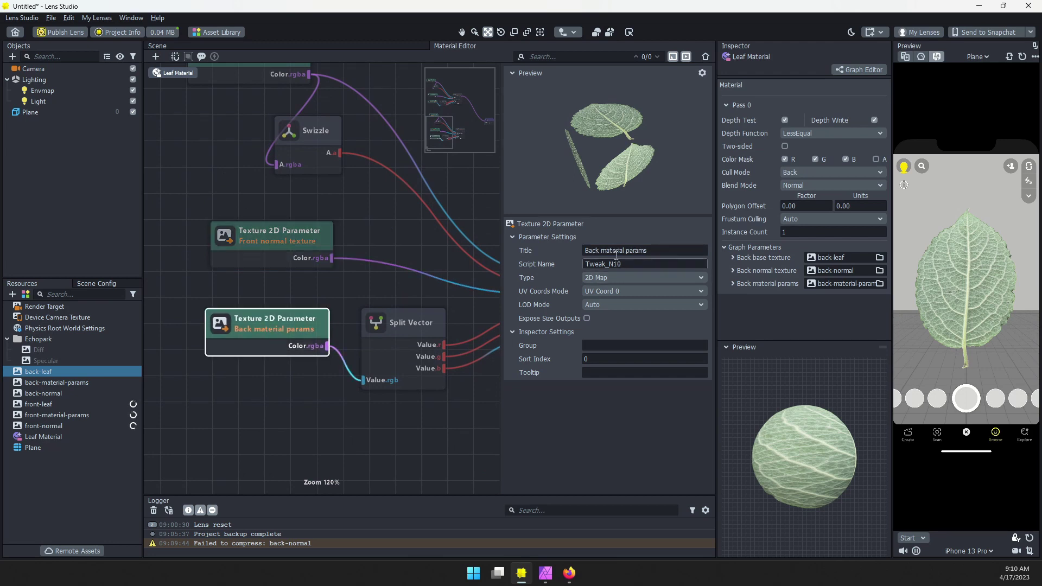
pyautogui.moveTo(599, 250); pyautogui.dragTo(574, 250)
pyautogui.write('Front')
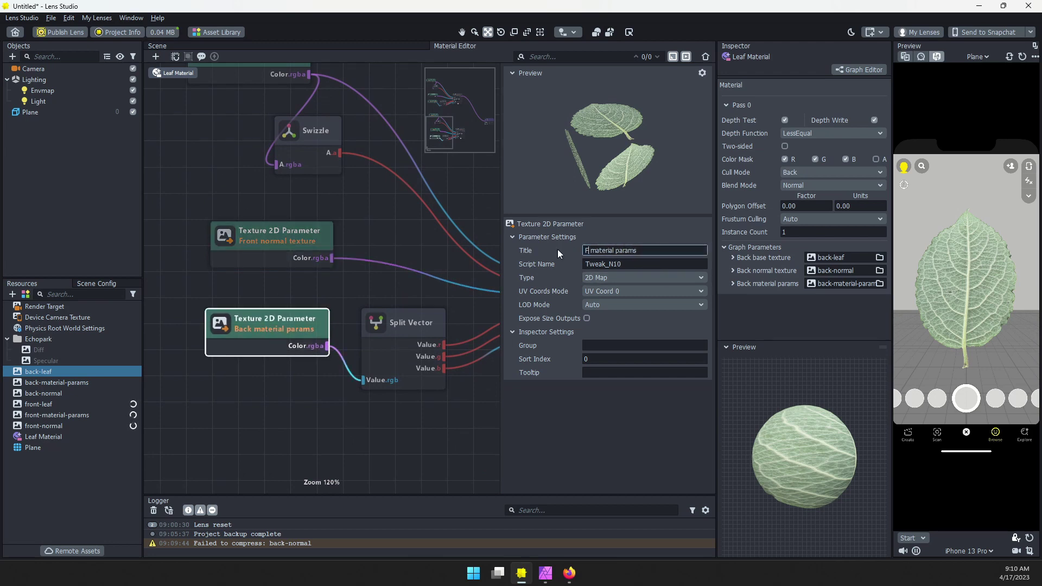
pyautogui.press('Return')
# Connect the copied PBR (Lighting) colour output to the Shader's Color input
pyautogui.moveTo(429, 248); pyautogui.dragTo(302, 307, button='middle')
pyautogui.scroll(-5, 435, 248)
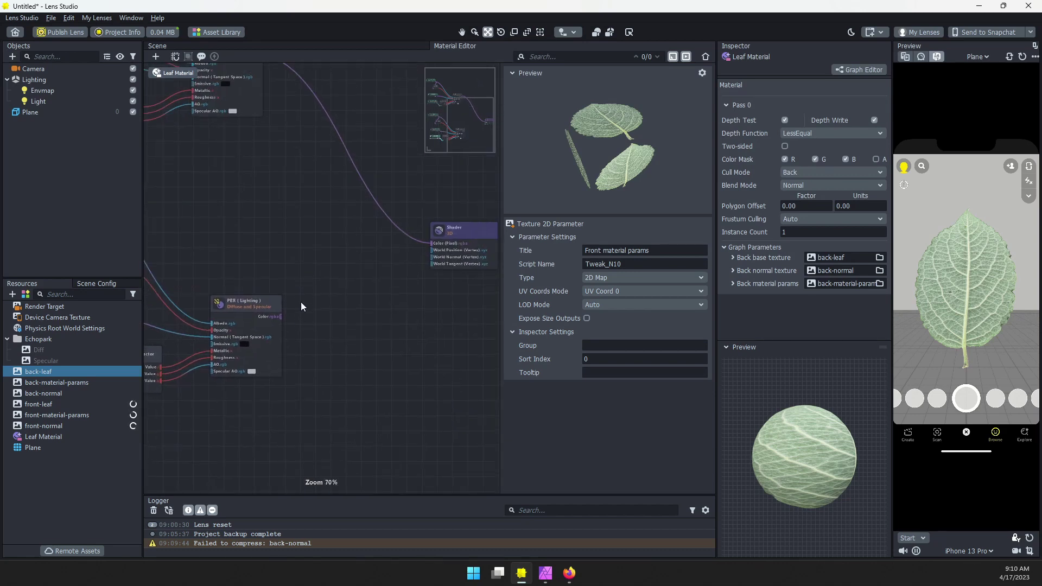
pyautogui.moveTo(281, 317); pyautogui.dragTo(432, 243)
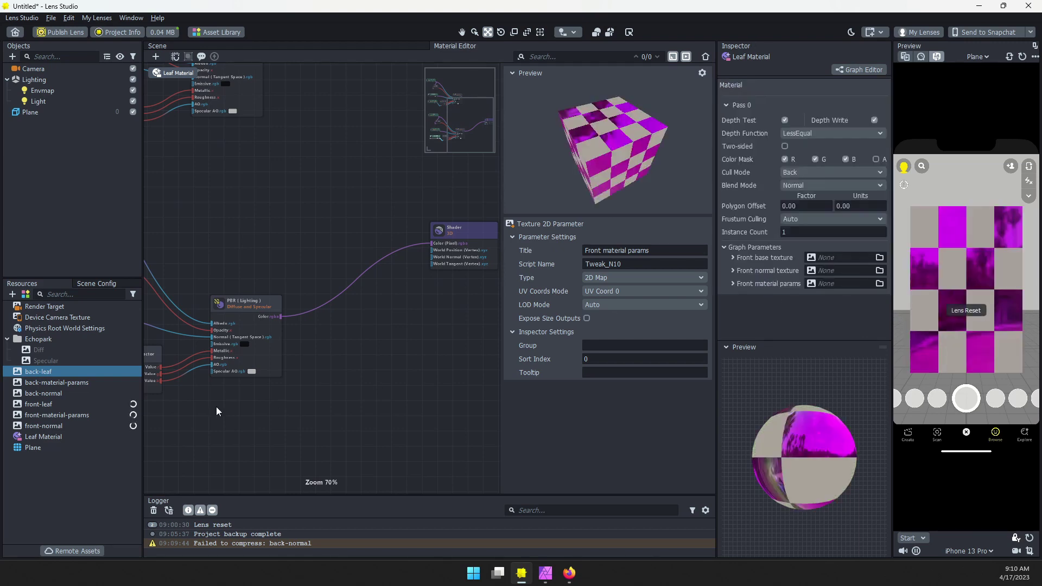
# Assign front-leaf, front-material-params and front-normal to the matching front parameter slots
pyautogui.moveTo(40, 403); pyautogui.dragTo(830, 262)
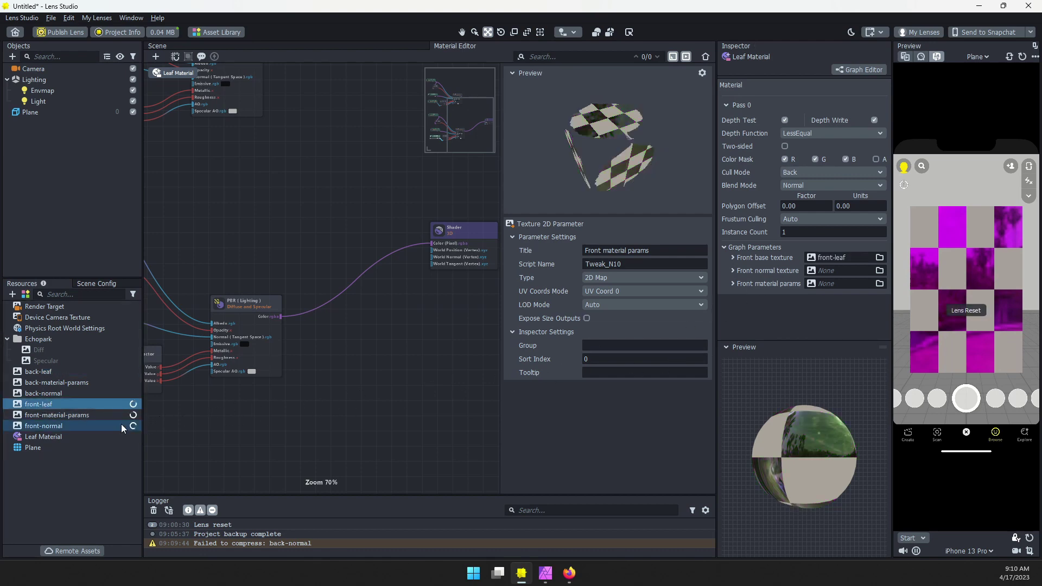
pyautogui.moveTo(74, 414); pyautogui.dragTo(848, 286)
pyautogui.moveTo(38, 430); pyautogui.dragTo(839, 274)
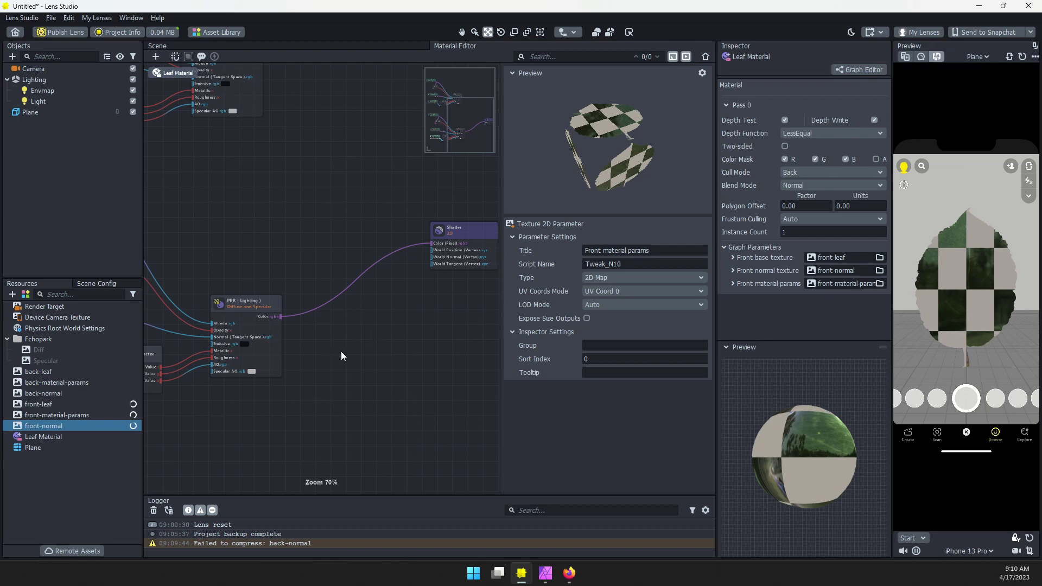
pyautogui.moveTo(341, 351); pyautogui.dragTo(451, 330, button='middle')
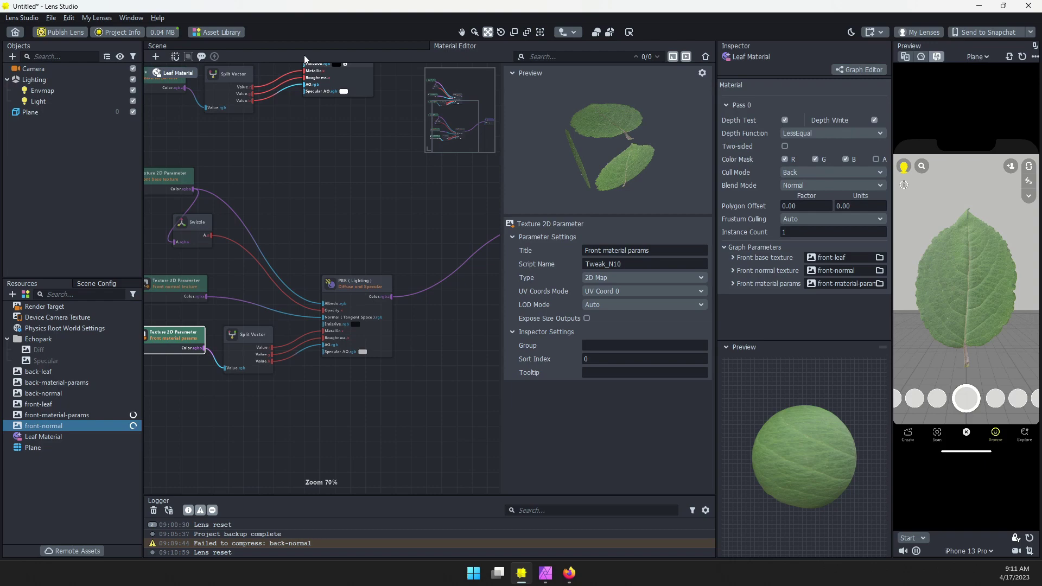
# Tilt the leaf Plane slightly to rotation 2.1395, -2.0338, 0.7546, then return to the Leaf Material graph
pyautogui.click(234, 44)
pyautogui.scroll(10, 441, 303)
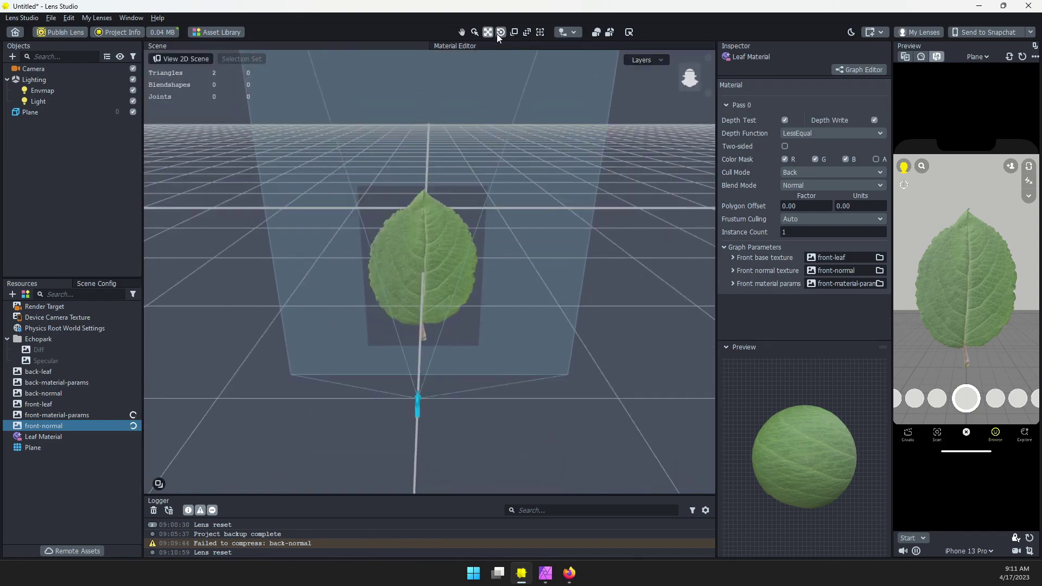
pyautogui.click(500, 32)
pyautogui.click(41, 112)
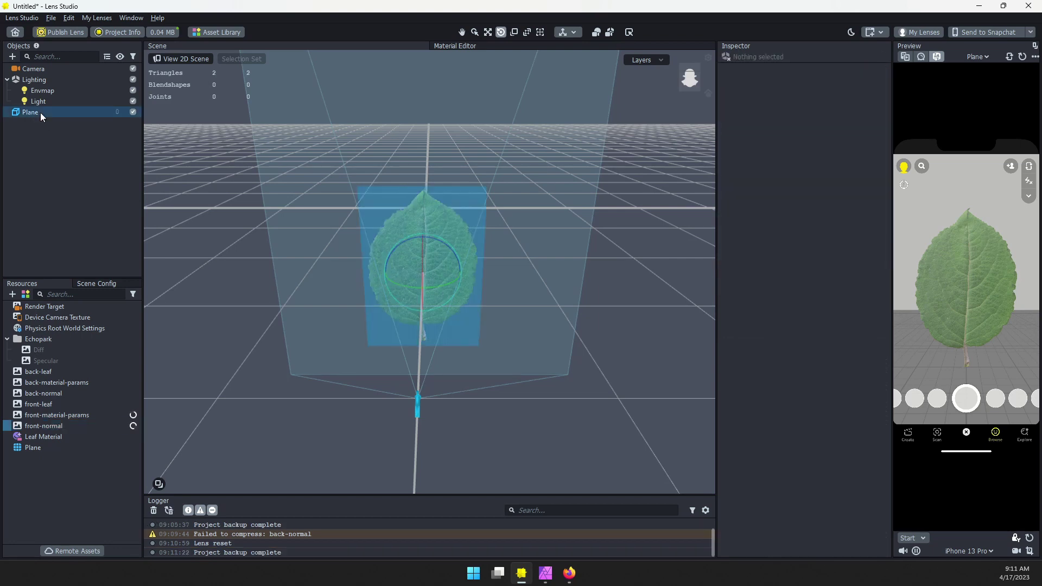
pyautogui.moveTo(437, 265)
pyautogui.mouseDown()
pyautogui.moveTo(407, 283)
pyautogui.moveTo(441, 269)
pyautogui.mouseUp()
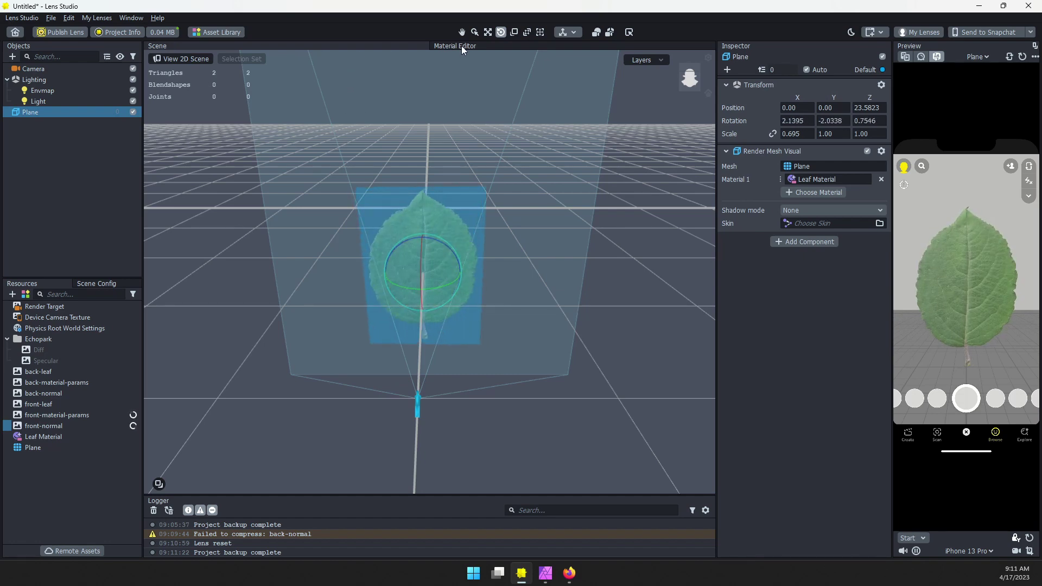
pyautogui.click(500, 47)
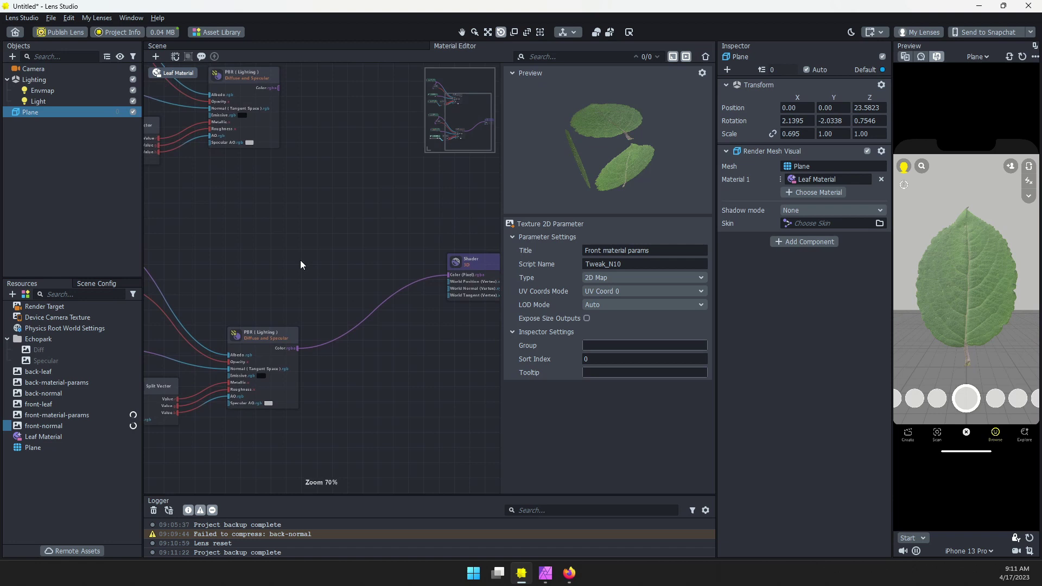
pyautogui.moveTo(193, 92); pyautogui.dragTo(197, 99)
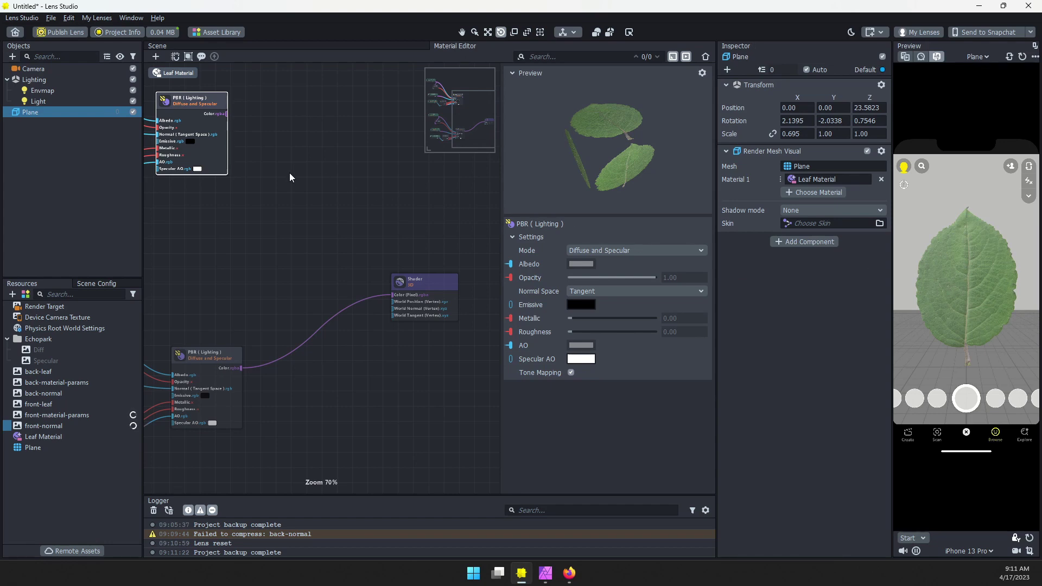
# Add an Is Front Facing node via a 'fac' search, read its description, and move it down-left
pyautogui.scroll(4, 290, 177)
pyautogui.rightClick(265, 183)
pyautogui.click(298, 193)
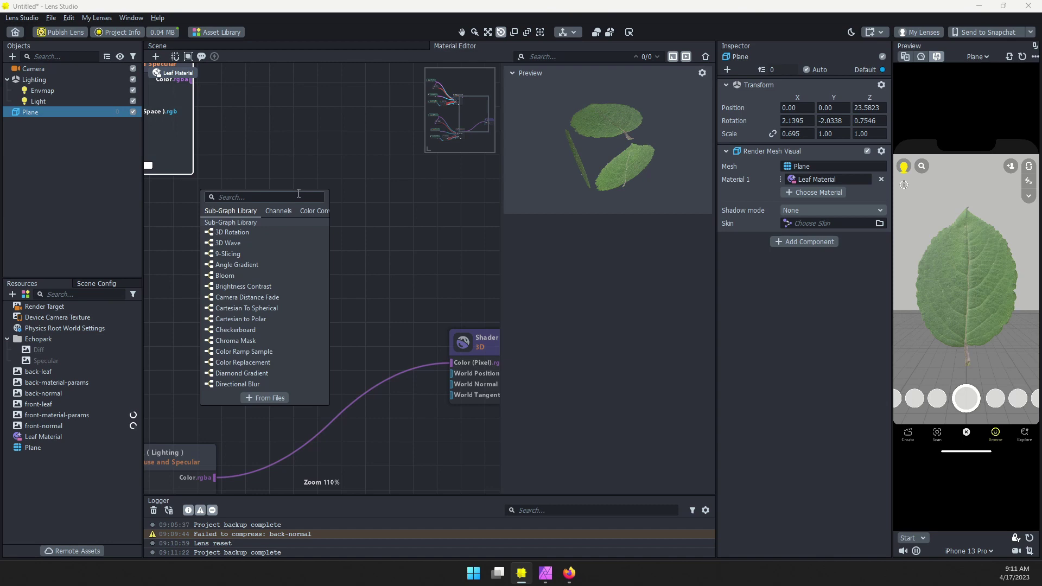
pyautogui.write('fac')
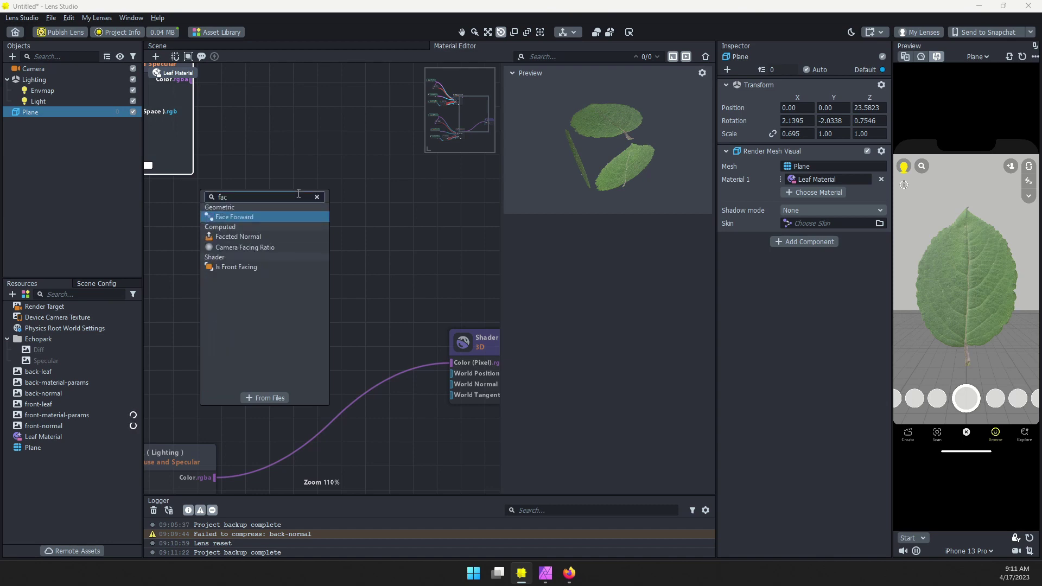
pyautogui.click(239, 266)
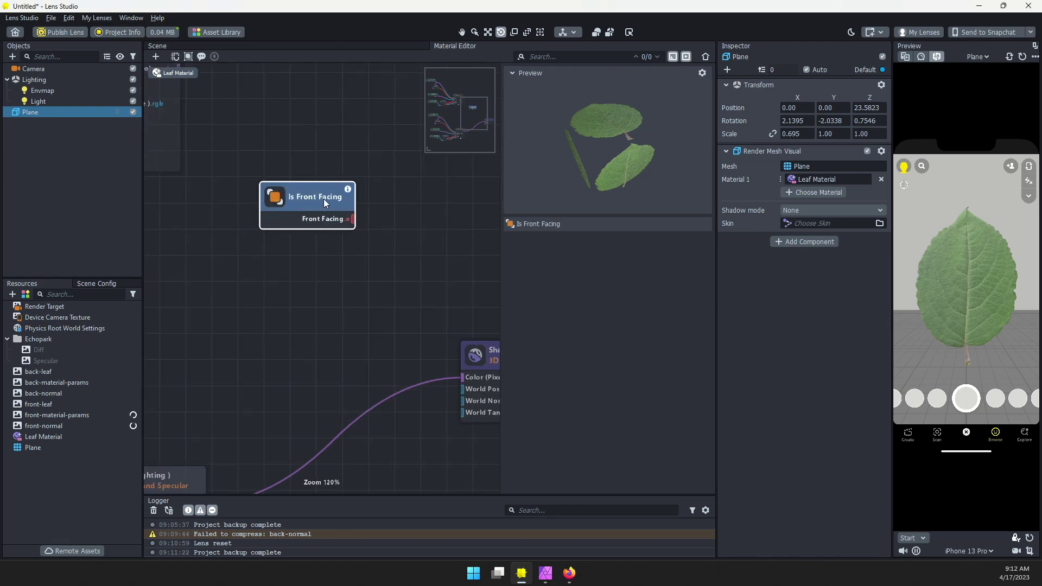
pyautogui.scroll(4, 324, 198)
pyautogui.click(355, 188)
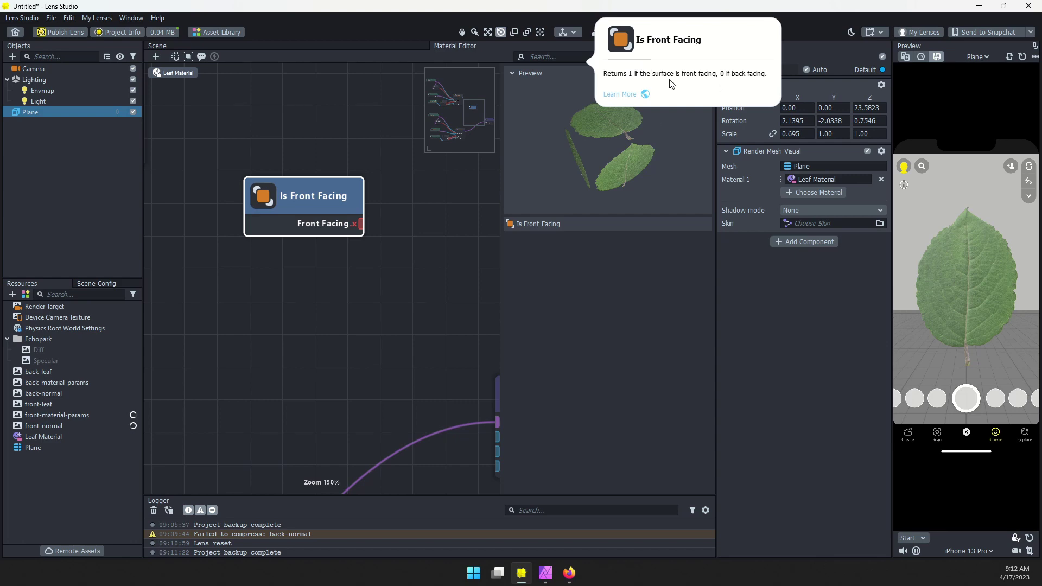
pyautogui.click(328, 293)
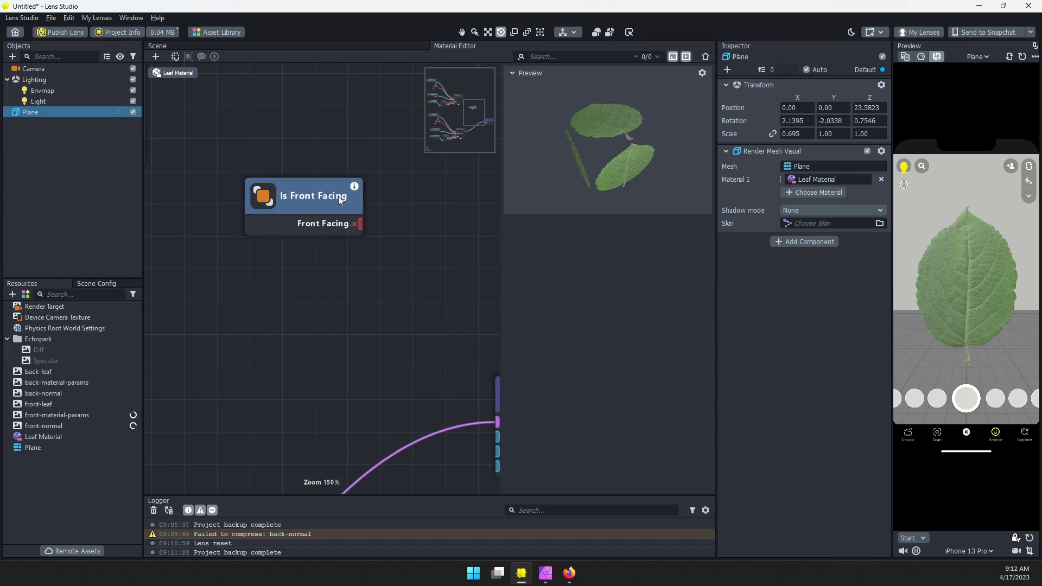
pyautogui.moveTo(339, 200); pyautogui.dragTo(206, 296)
pyautogui.scroll(-4, 294, 269)
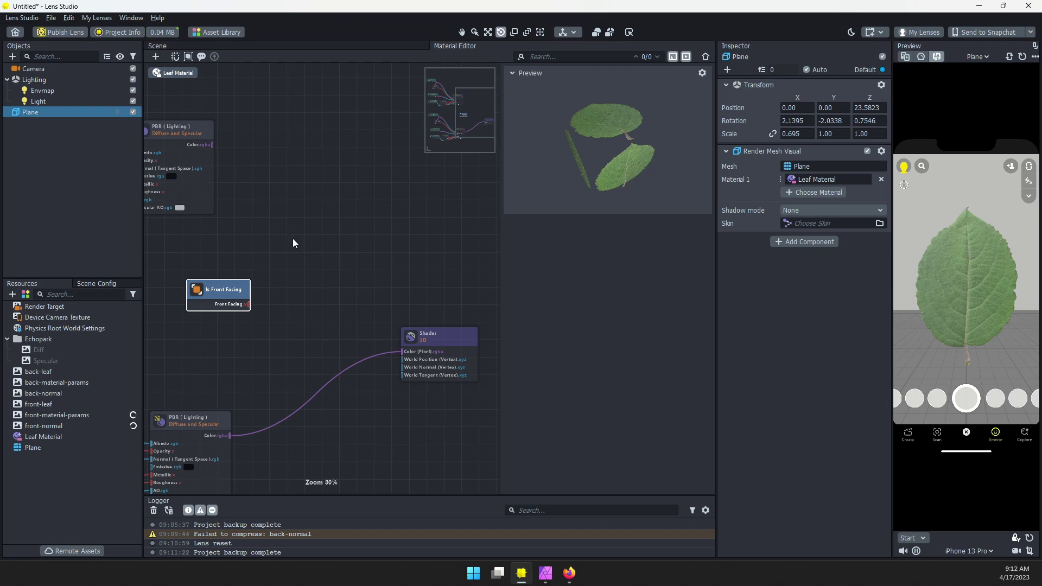
# Add a Mix node and wire Is Front Facing into its Ratio input
pyautogui.rightClick(274, 226)
pyautogui.click(297, 238)
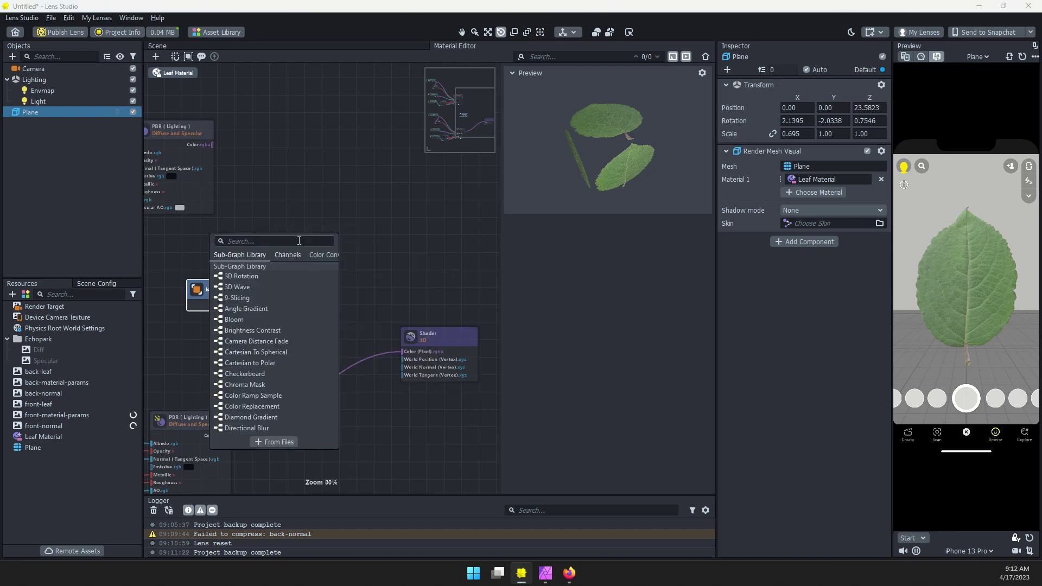
pyautogui.write('mix')
pyautogui.press('Return')
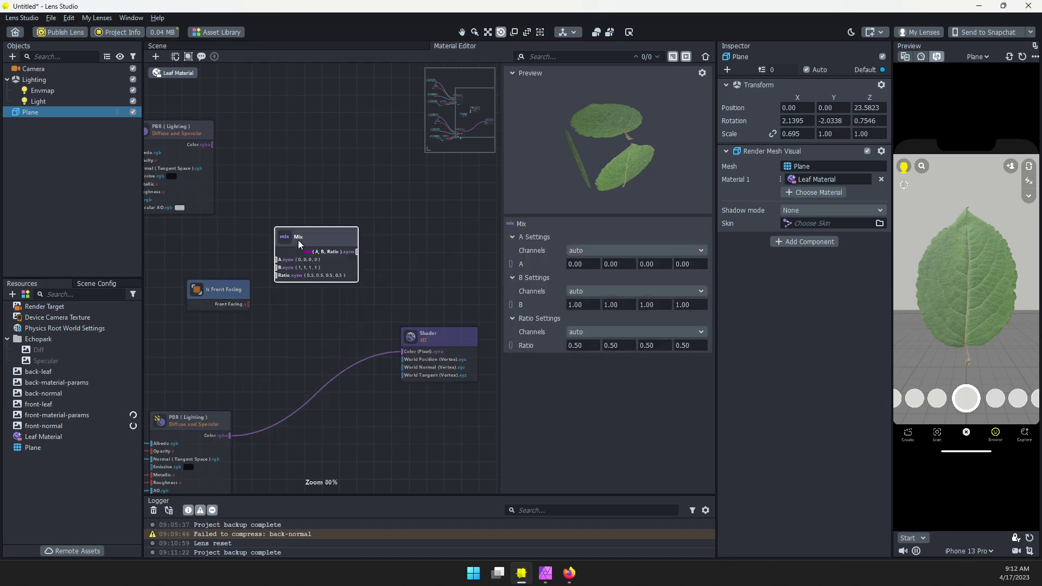
pyautogui.moveTo(248, 304); pyautogui.dragTo(277, 276)
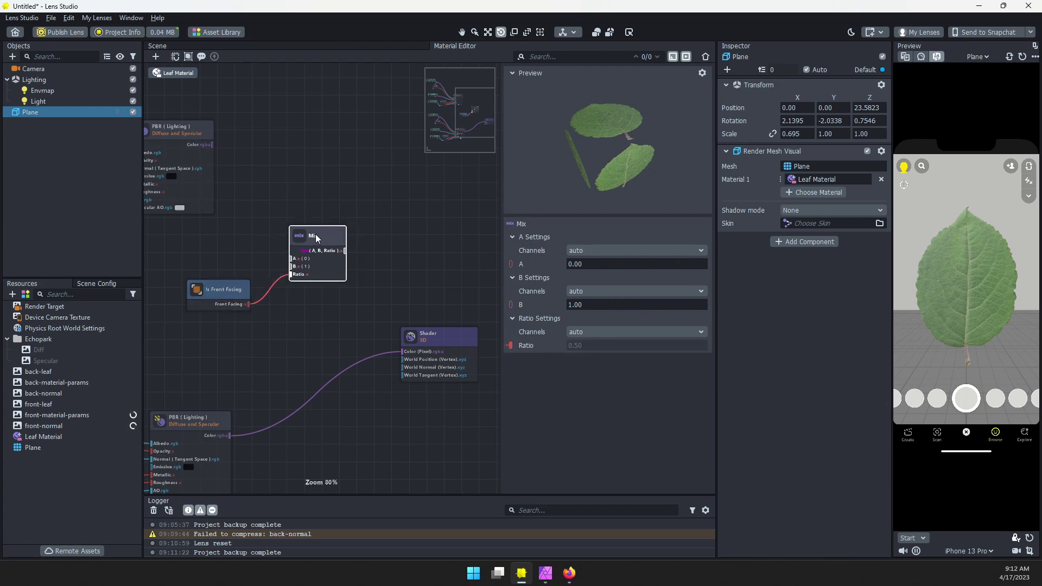
pyautogui.moveTo(220, 291)
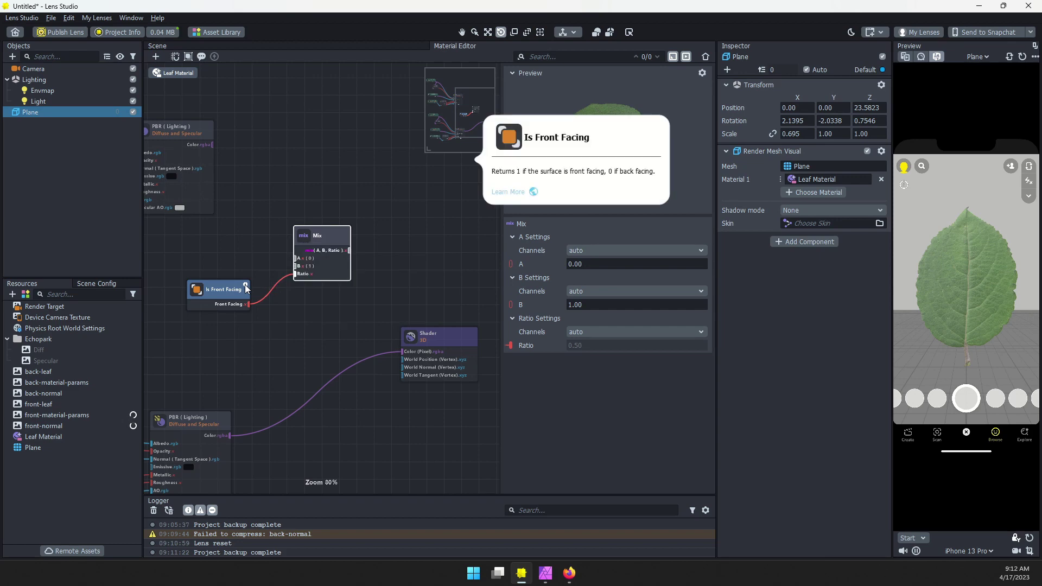
pyautogui.click(308, 287)
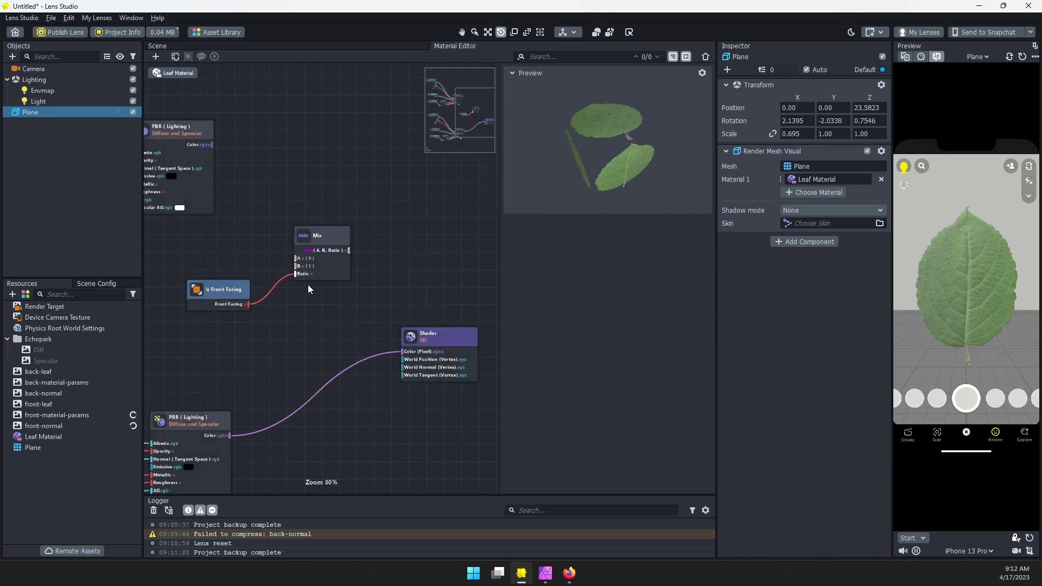
# Wire both PBR colour outputs into Mix inputs B and A, and the Mix result into the Shader's Color
pyautogui.click(316, 239)
pyautogui.scroll(5, 331, 270)
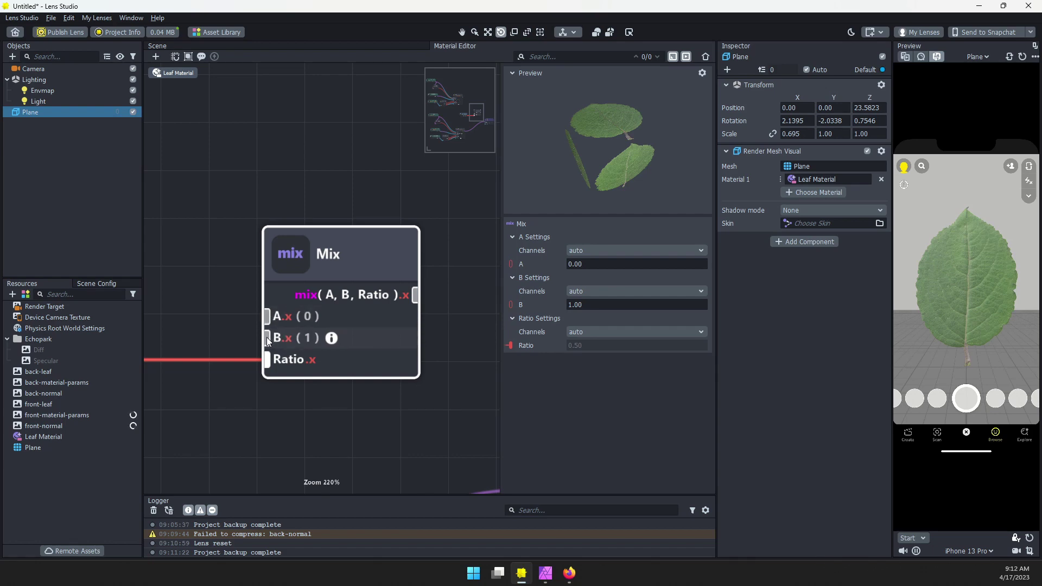
pyautogui.scroll(-3, 282, 412)
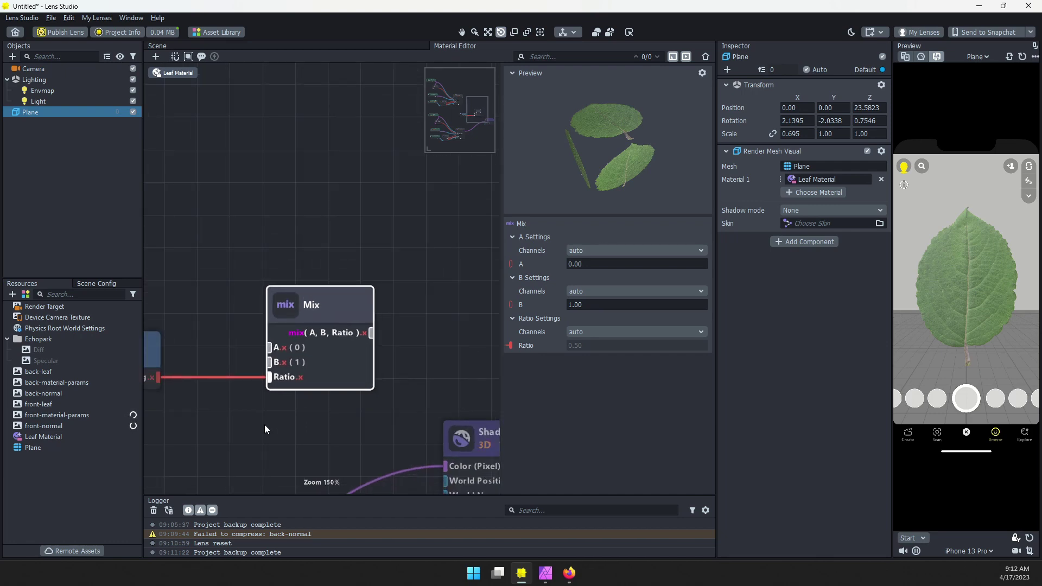
pyautogui.moveTo(265, 424); pyautogui.dragTo(380, 232, button='middle')
pyautogui.scroll(-1, 332, 328)
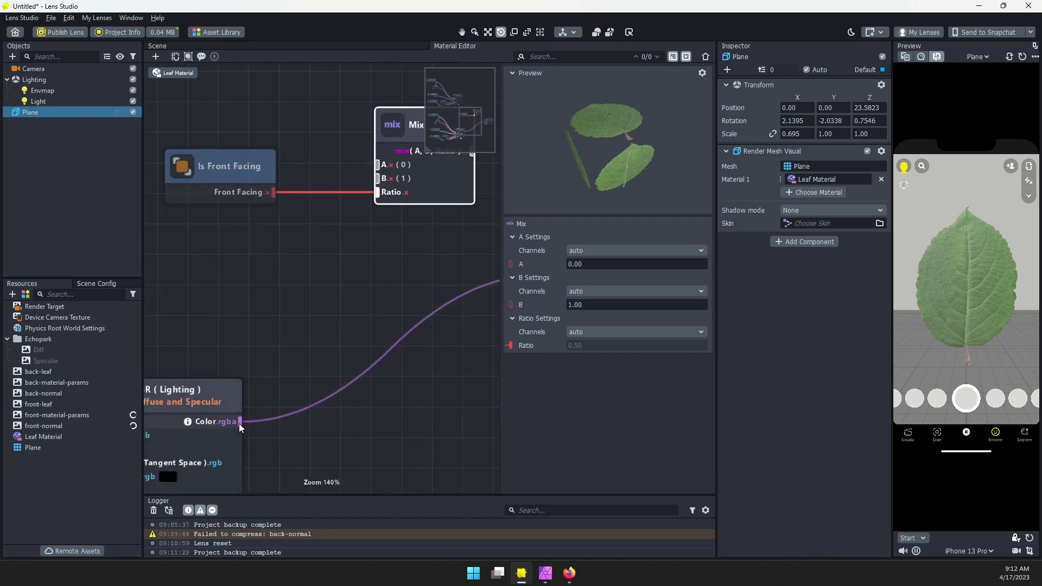
pyautogui.moveTo(239, 423); pyautogui.dragTo(380, 179)
pyautogui.scroll(-2, 364, 214)
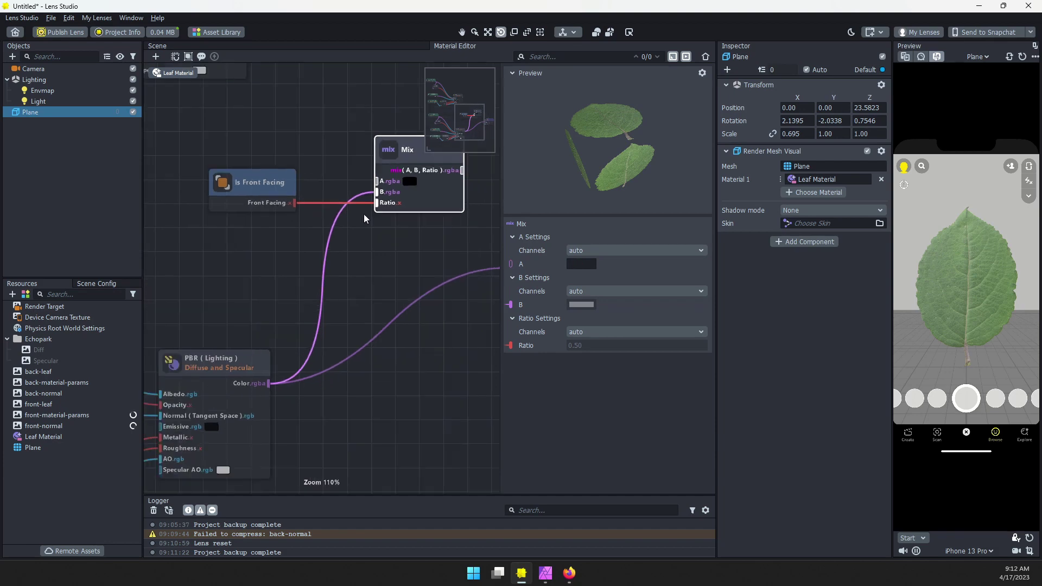
pyautogui.scroll(3, 363, 214)
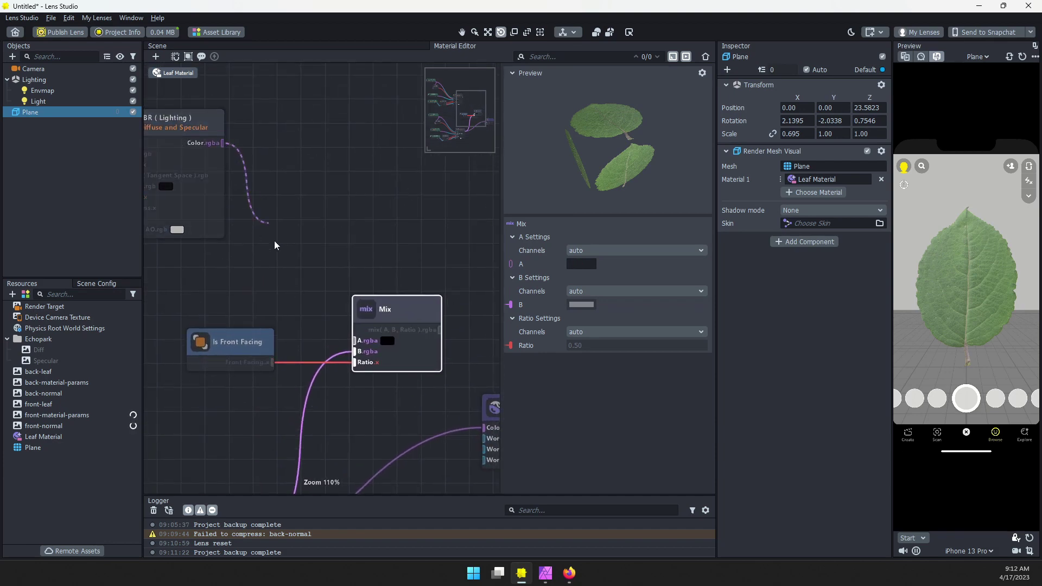
pyautogui.moveTo(275, 245); pyautogui.dragTo(358, 340)
pyautogui.moveTo(406, 386); pyautogui.dragTo(300, 266, button='middle')
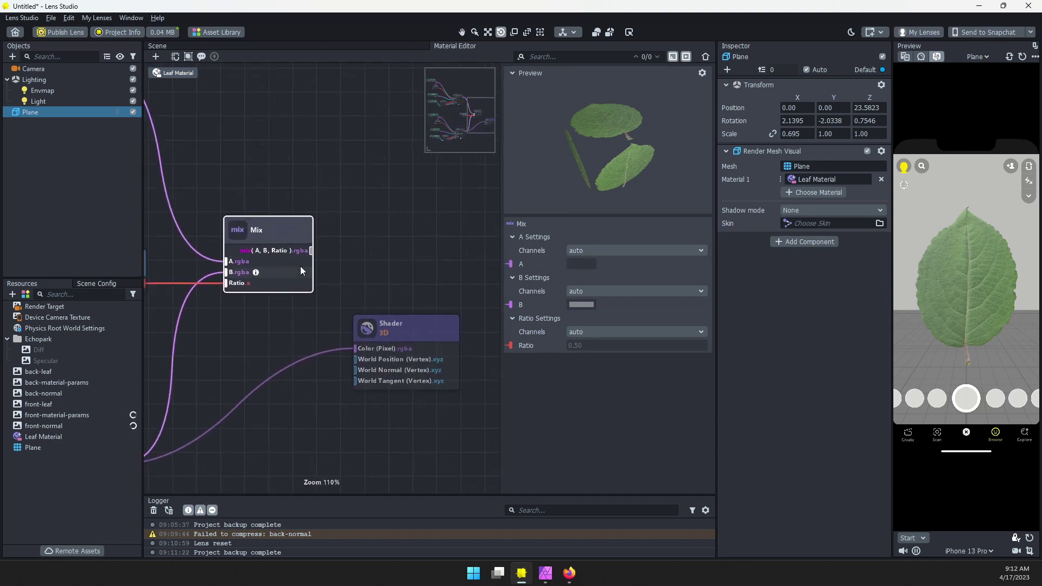
pyautogui.moveTo(312, 251); pyautogui.dragTo(383, 350)
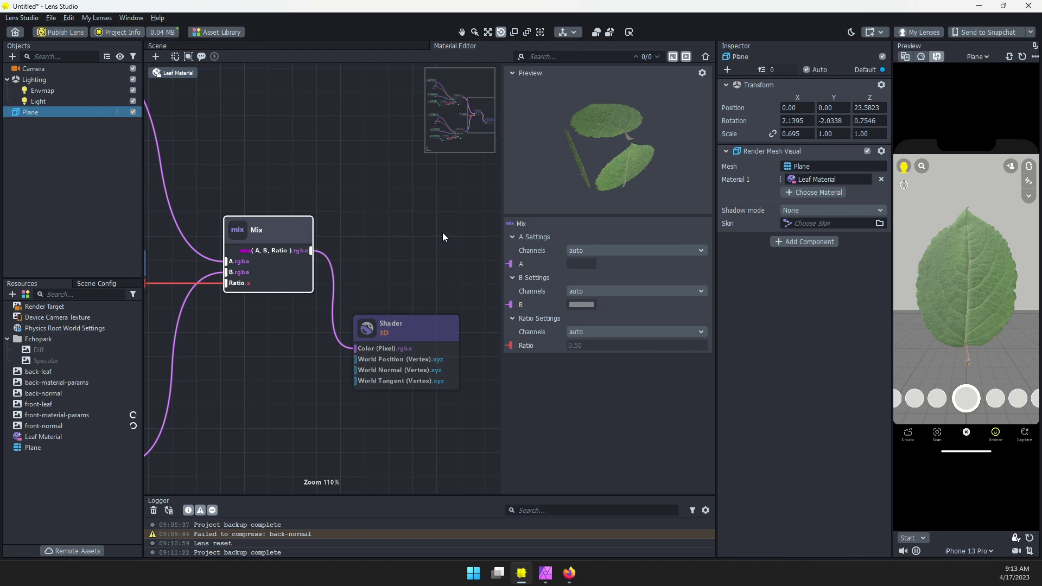
# Rotate the Plane to face away (164.3334, -22.3226, -161.2385) and show Leaf Material's settings
pyautogui.click(304, 44)
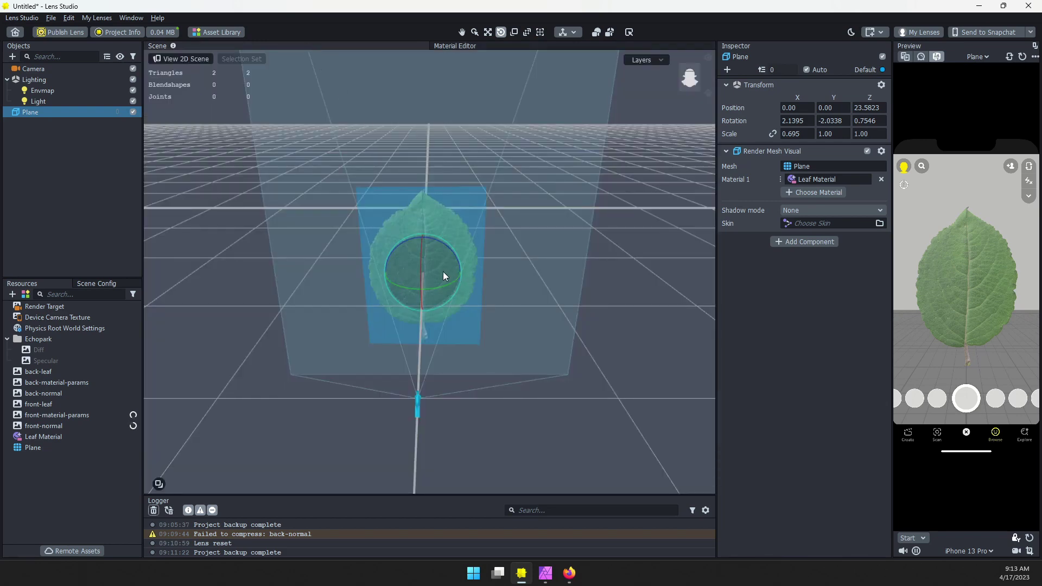
pyautogui.moveTo(443, 271); pyautogui.dragTo(411, 288)
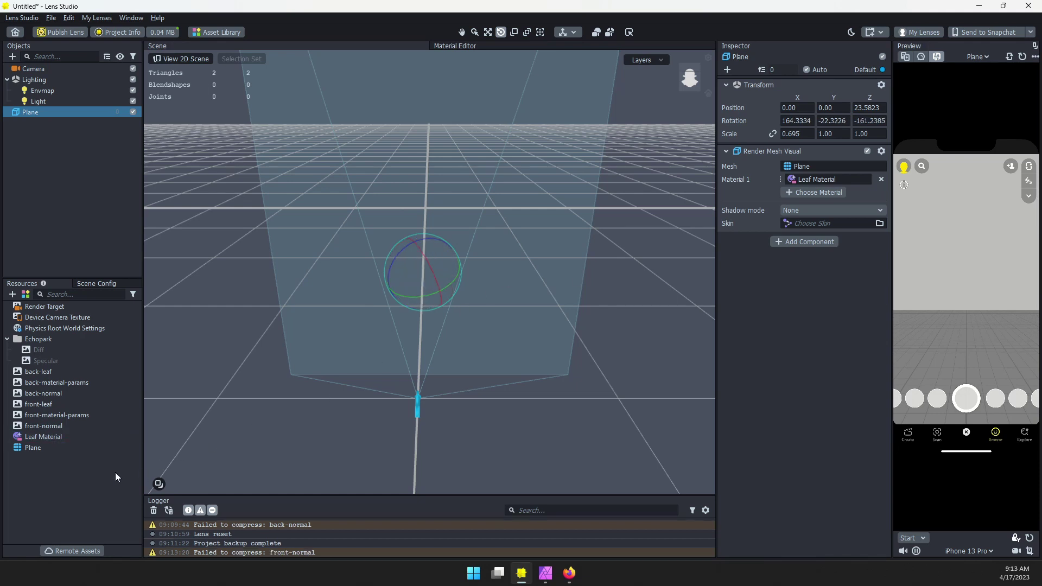
pyautogui.click(47, 437)
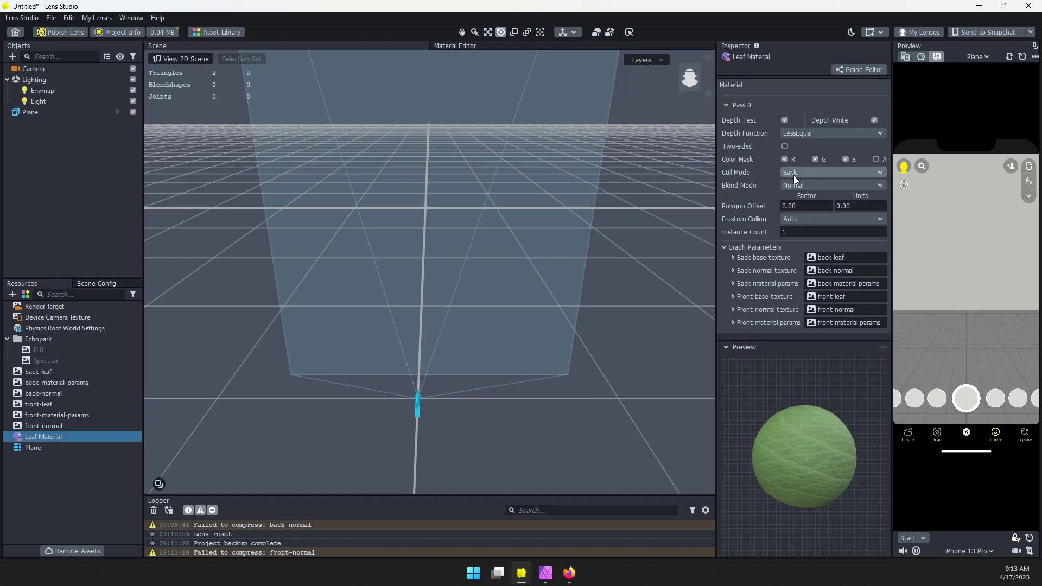
# Enable Two-sided on Leaf Material and rotate the Plane so its back-leaf texture shows
pyautogui.click(784, 146)
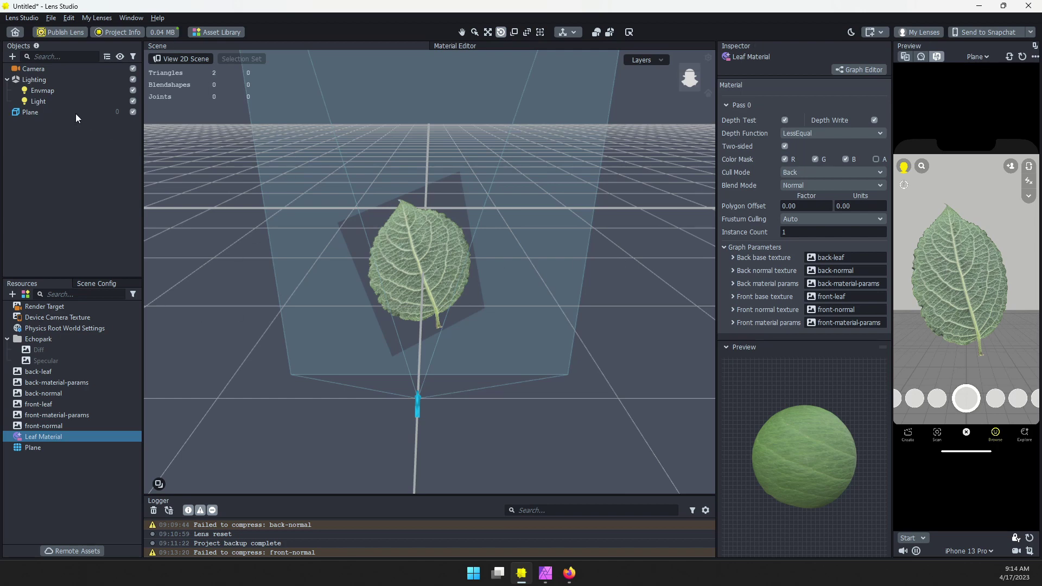
pyautogui.moveTo(405, 274); pyautogui.dragTo(428, 225)
pyautogui.click(500, 47)
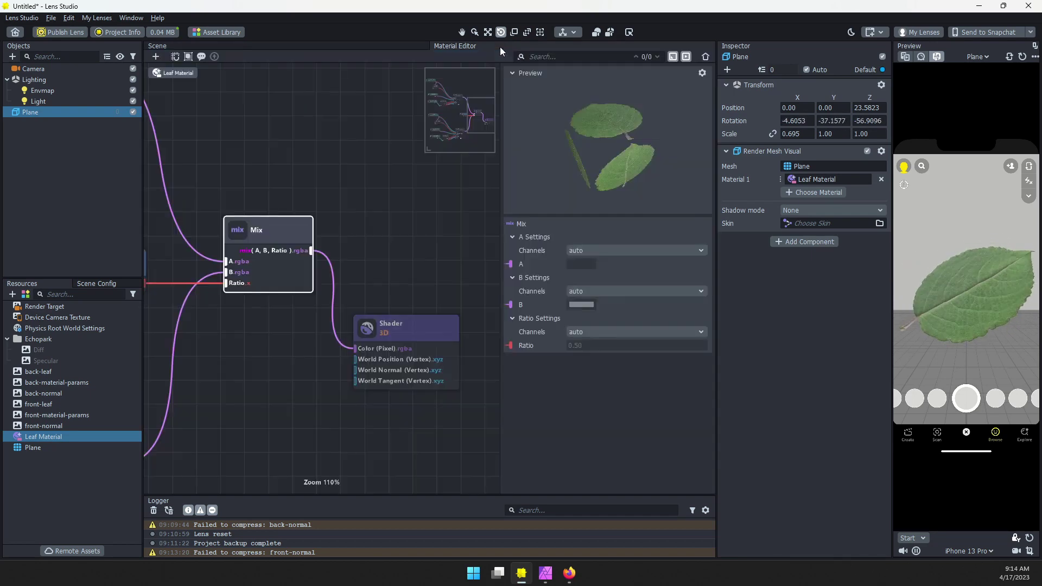
pyautogui.moveTo(233, 353); pyautogui.dragTo(393, 333, button='middle')
pyautogui.scroll(5, 259, 290)
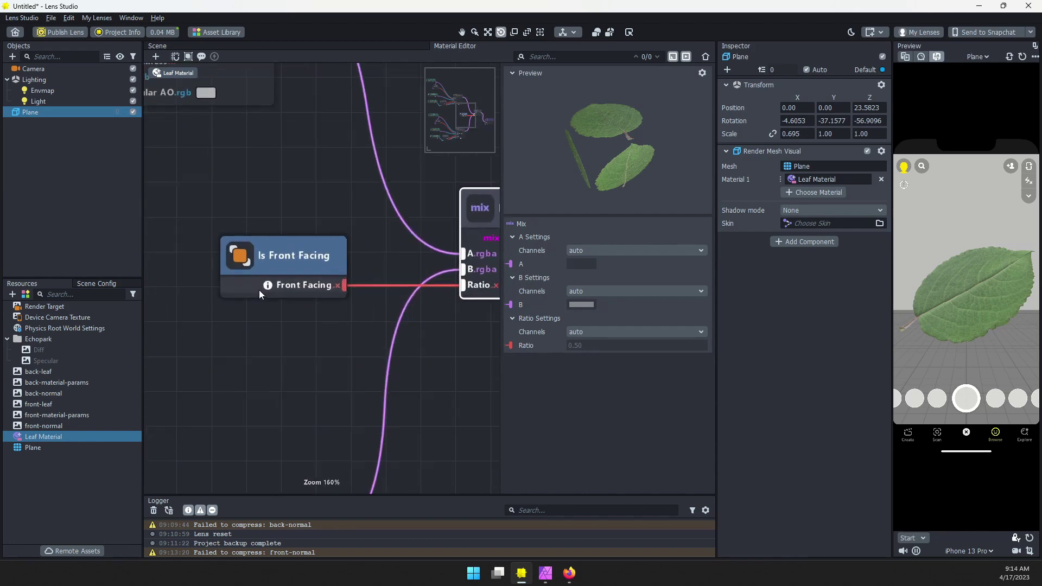
pyautogui.click(263, 258)
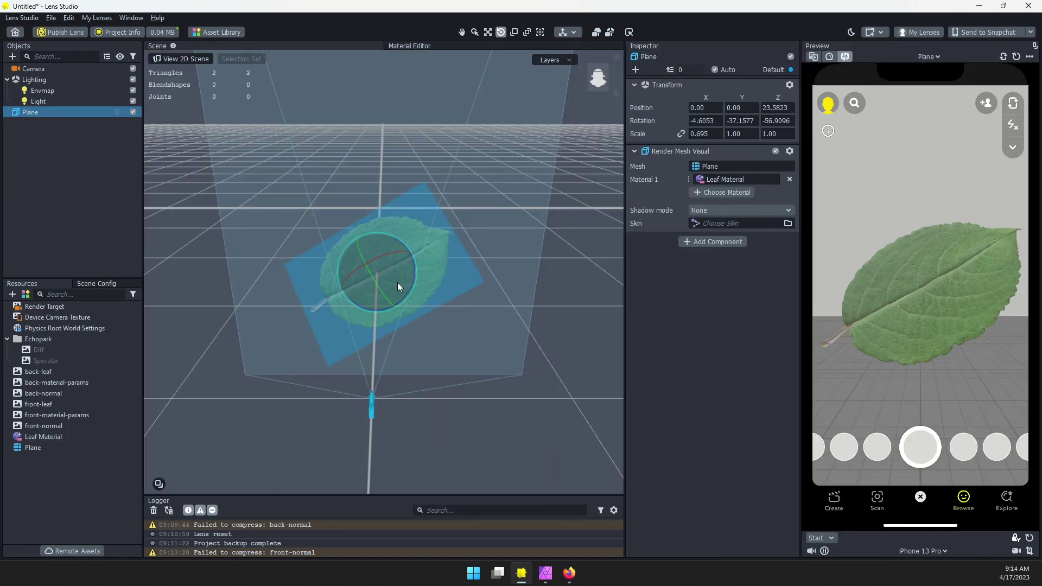
pyautogui.moveTo(398, 283); pyautogui.dragTo(359, 273)
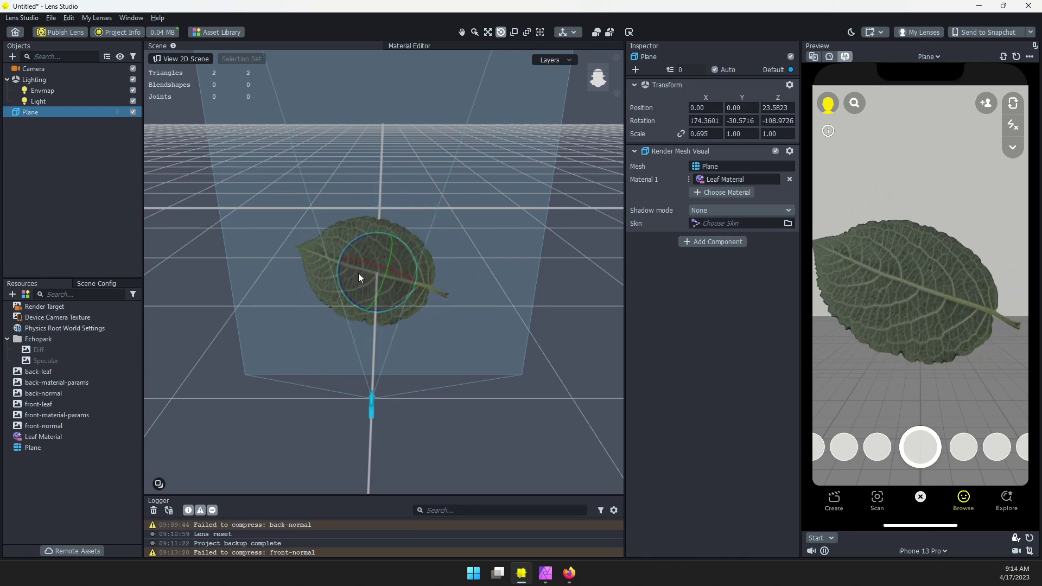